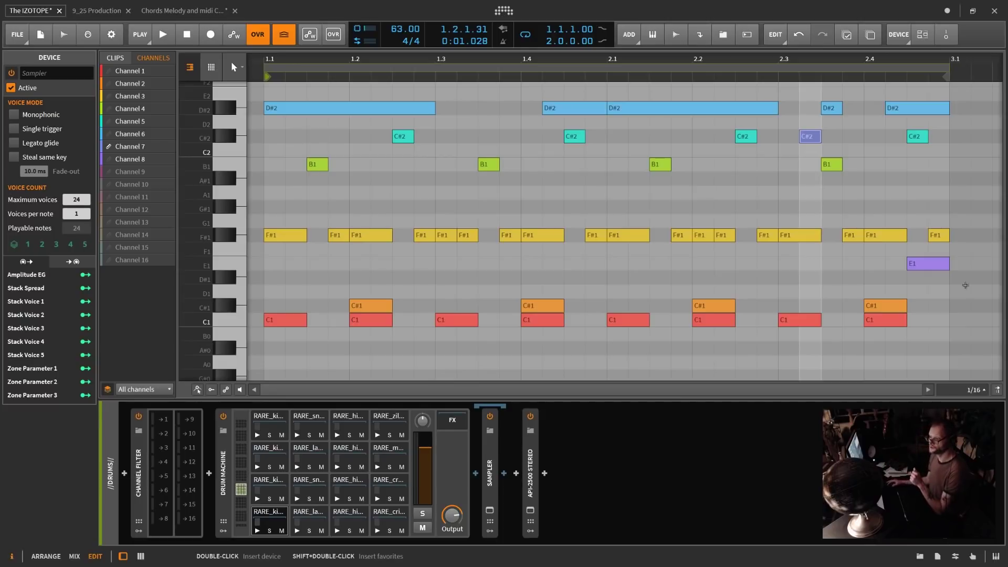
# Switch to the Chords Melody and midi project and list its clip's notes by MIDI channel
pyautogui.click(184, 10)
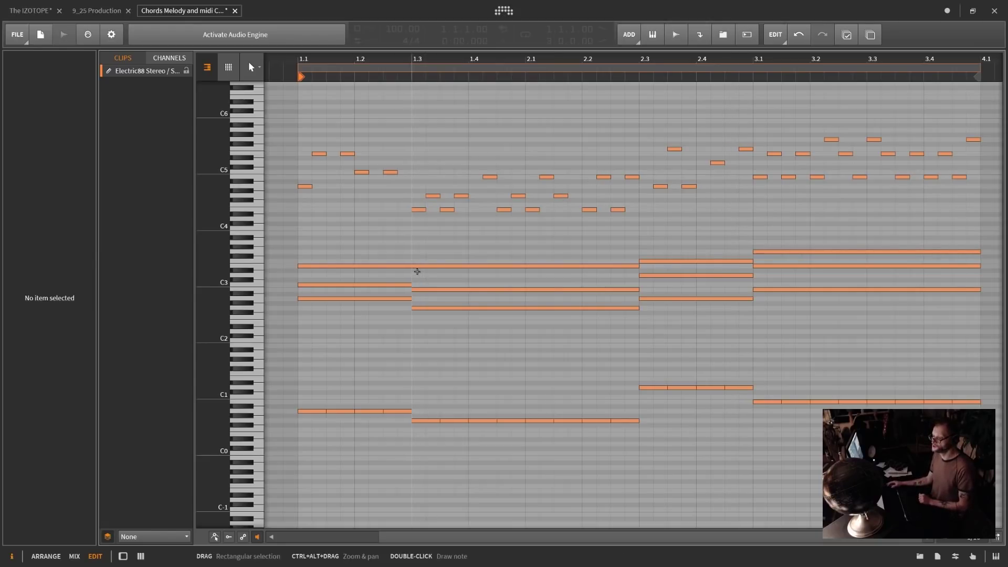
pyautogui.click(107, 535)
pyautogui.click(108, 535)
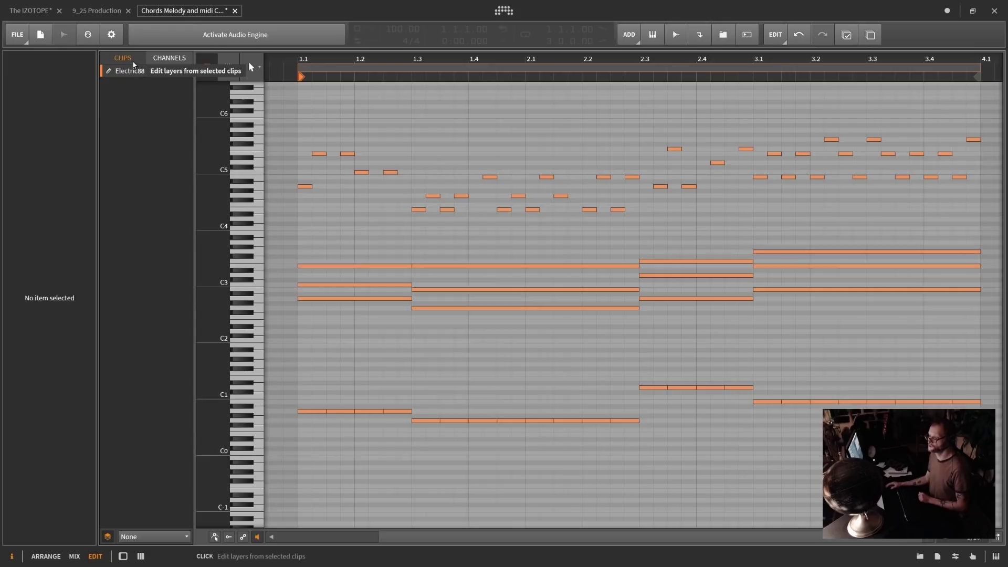
pyautogui.click(173, 58)
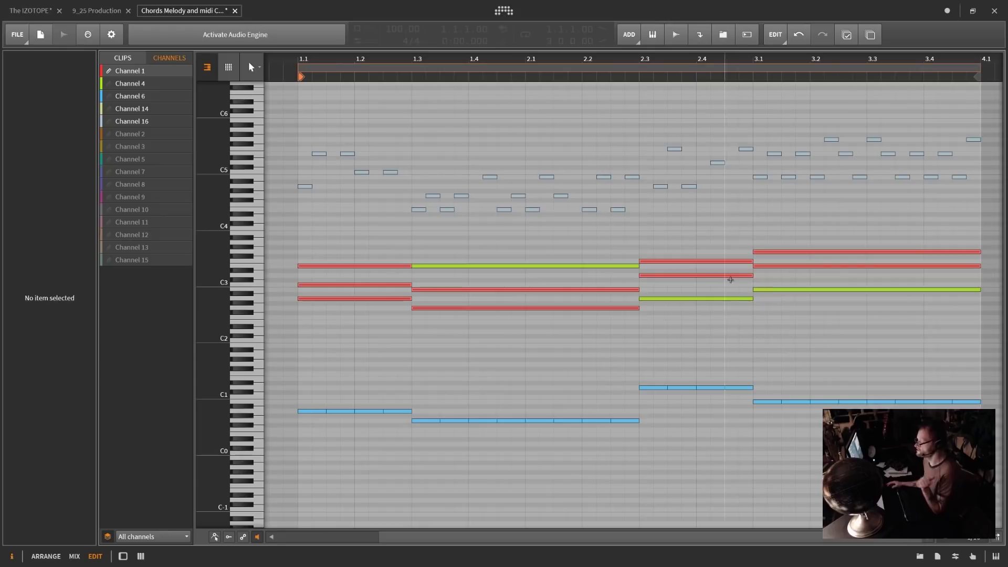
# Examine the channel assignments of the bass notes, the chord block and the individual green notes within the chords
pyautogui.moveTo(972, 370); pyautogui.dragTo(302, 460)
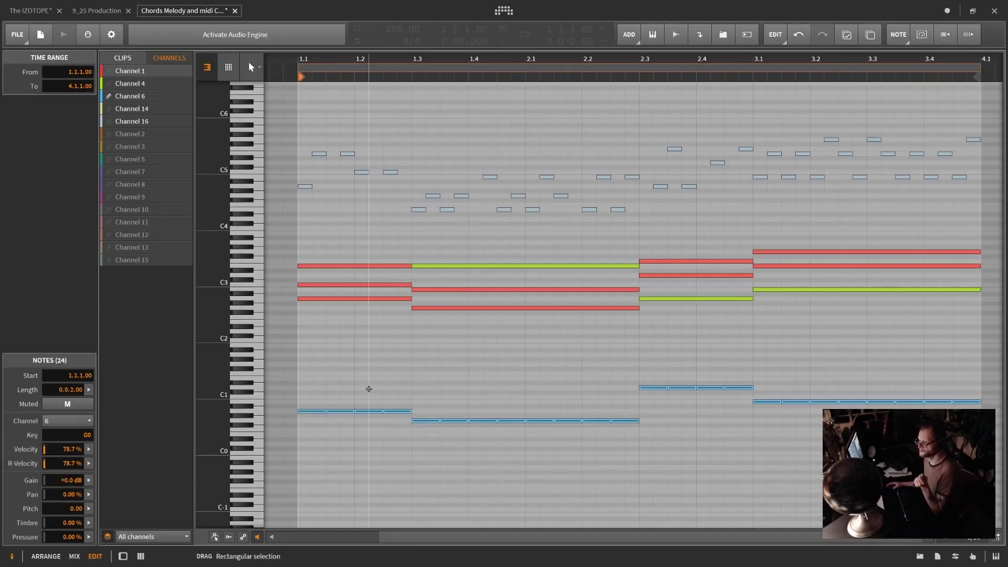
pyautogui.click(134, 99)
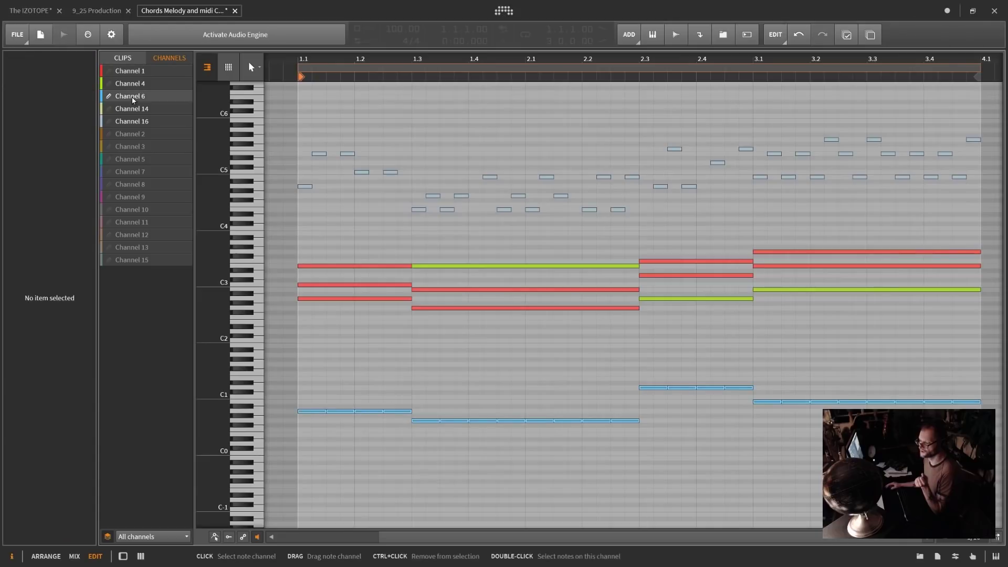
pyautogui.click(383, 317)
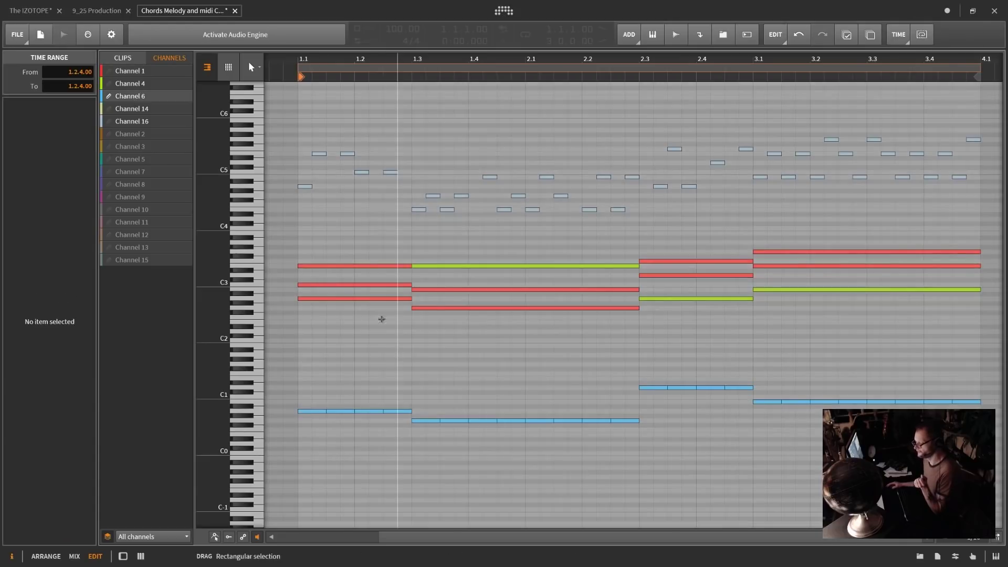
pyautogui.moveTo(354, 243); pyautogui.dragTo(874, 322)
pyautogui.click(839, 317)
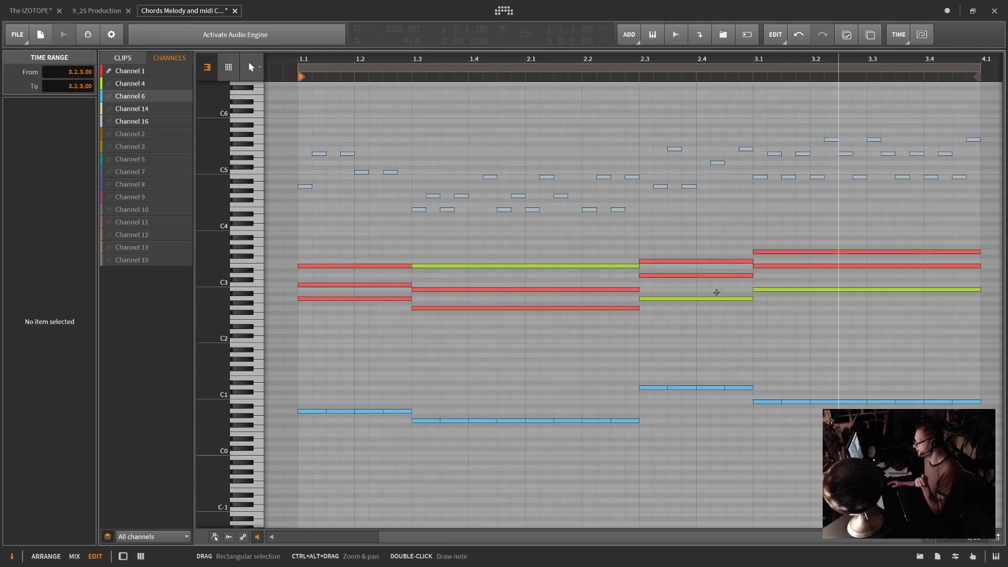
pyautogui.click(601, 268)
pyautogui.click(675, 298)
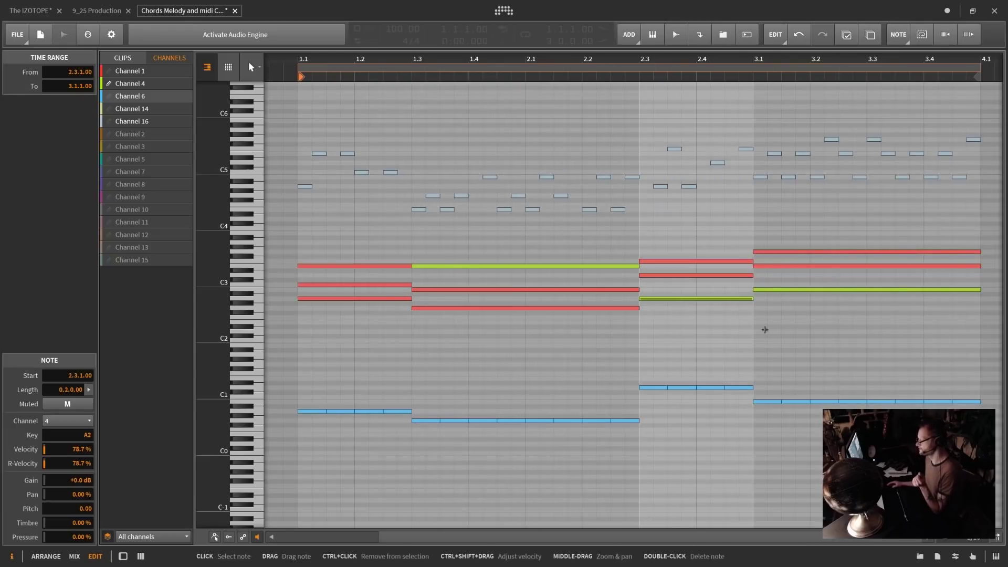
pyautogui.click(787, 292)
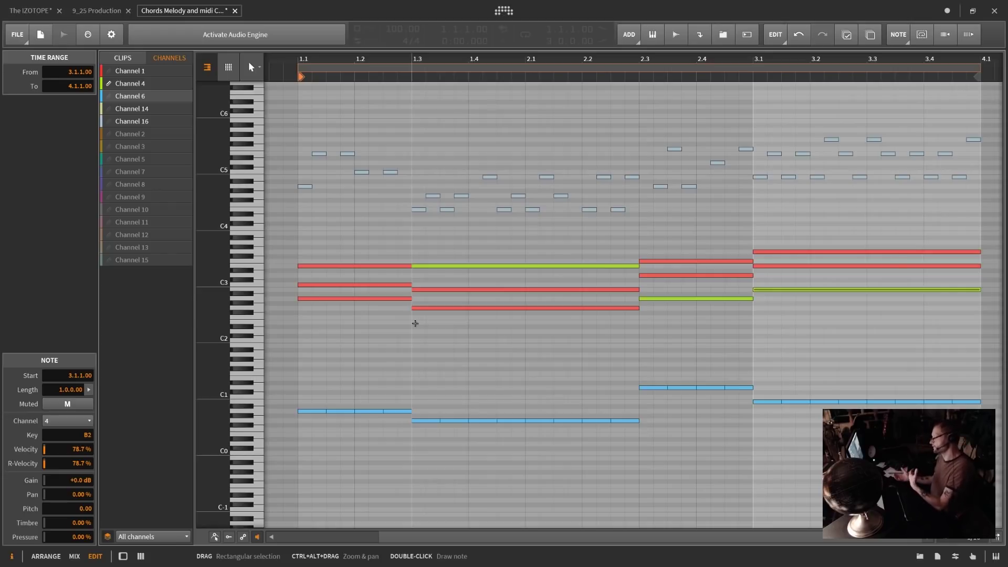
# Assign the first chord's E3 note at 1.1 to channel 15
pyautogui.moveTo(292, 113); pyautogui.dragTo(265, 203)
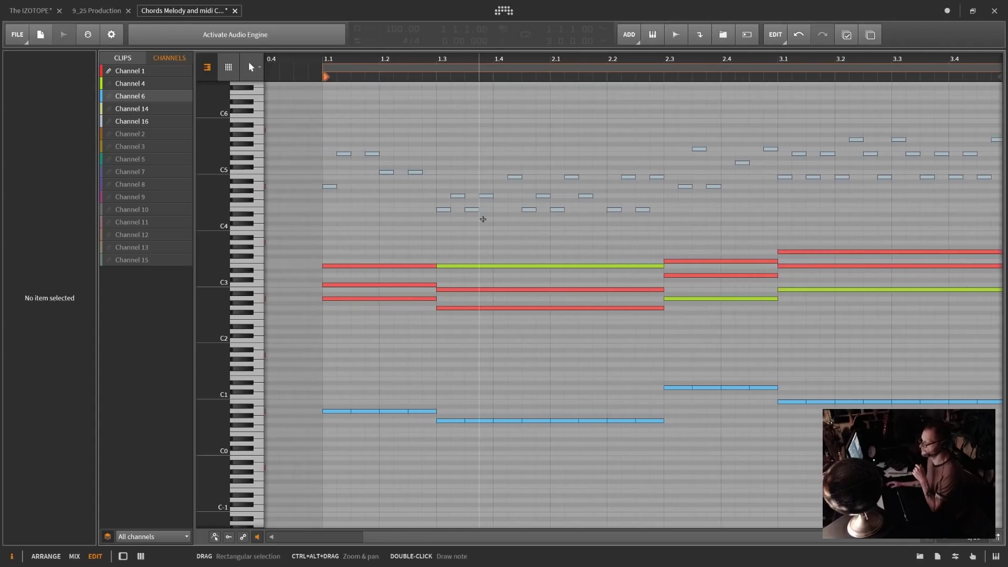
pyautogui.click(359, 266)
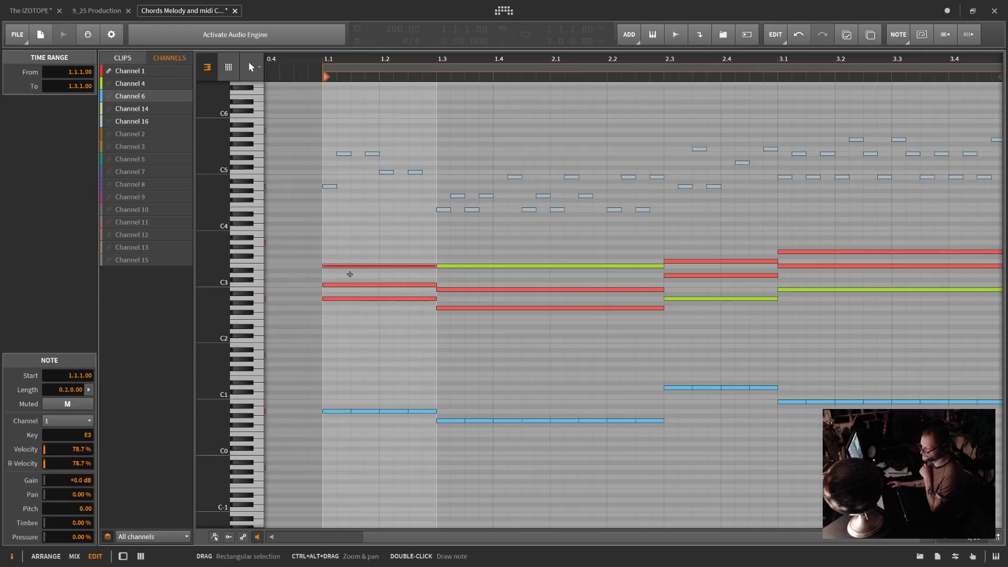
pyautogui.click(90, 421)
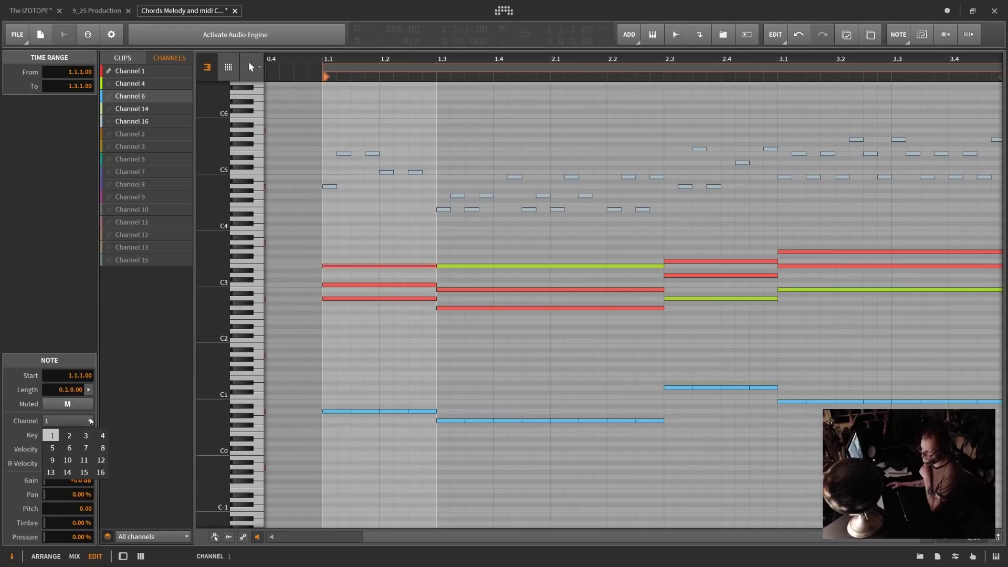
pyautogui.click(101, 473)
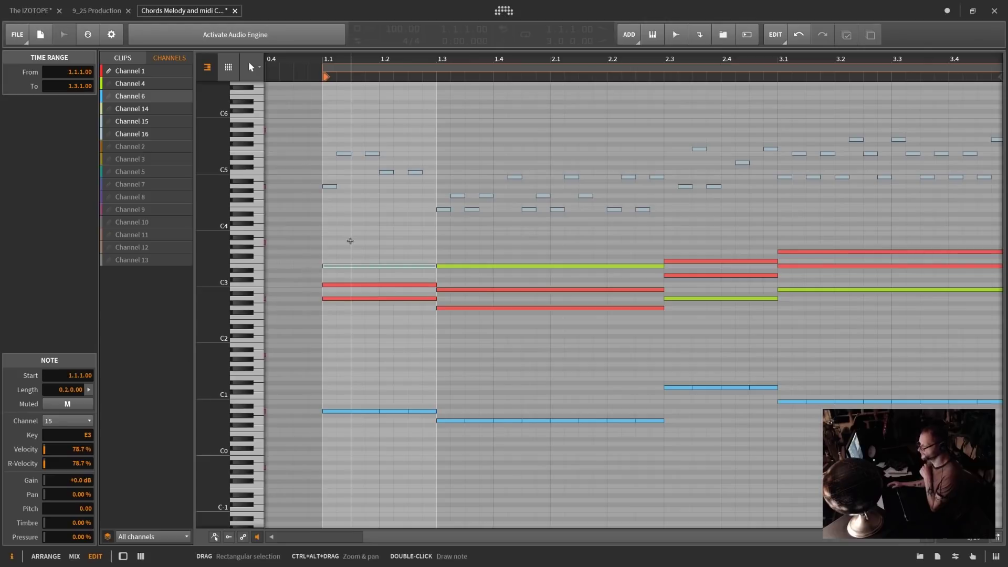
# Reselect the first chord's E3 note and set its channel to 1
pyautogui.click(368, 222)
pyautogui.moveTo(366, 238); pyautogui.dragTo(391, 278)
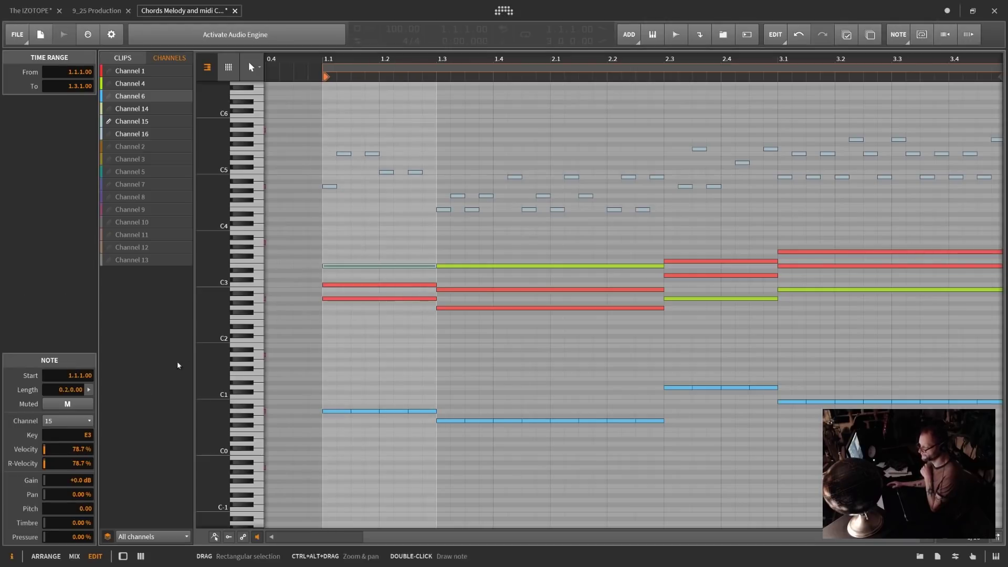
pyautogui.click(86, 425)
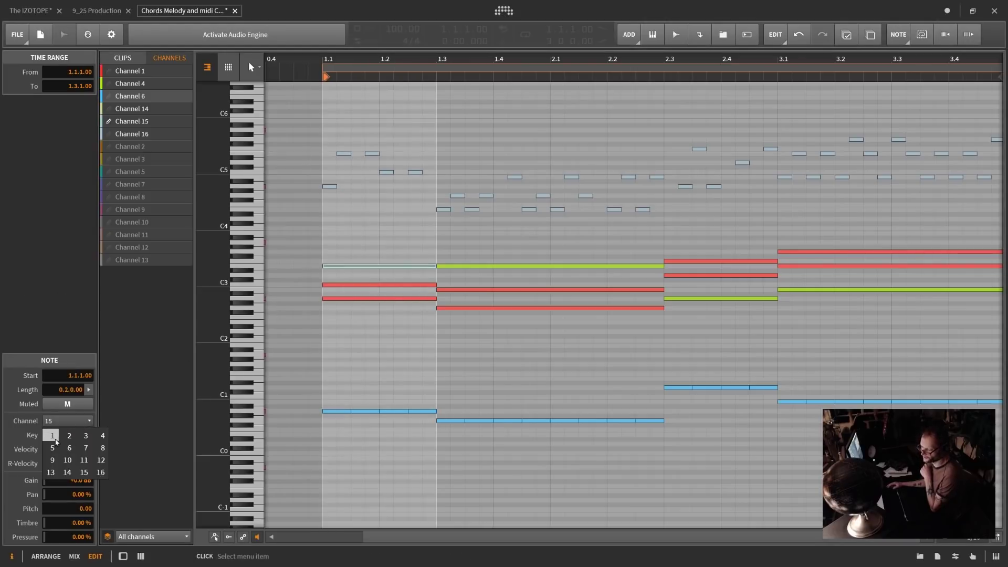
pyautogui.click(56, 437)
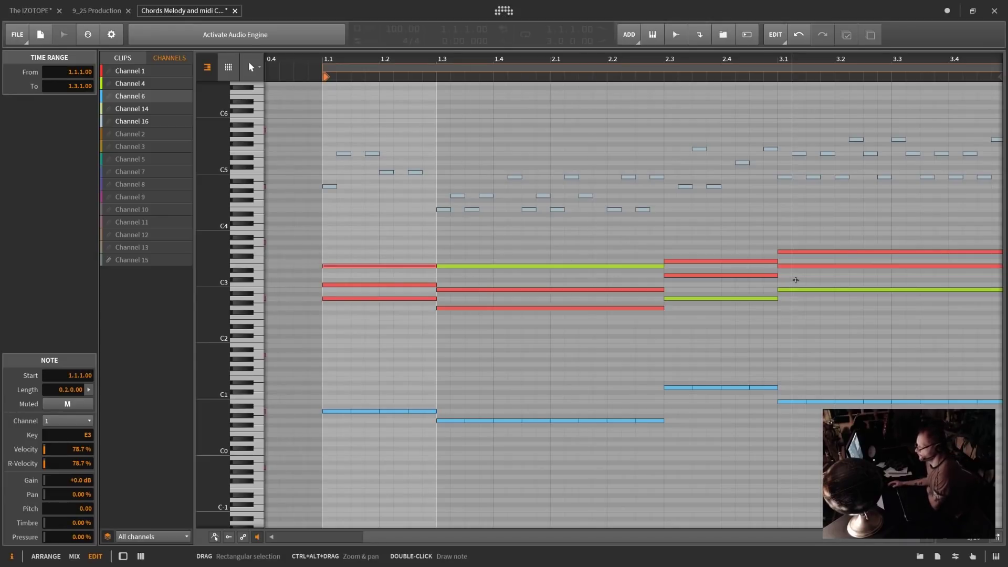
# Try assigning a block of chord and melody notes from 1.3 onward to channel 11, and undo the change
pyautogui.moveTo(474, 133); pyautogui.dragTo(846, 328)
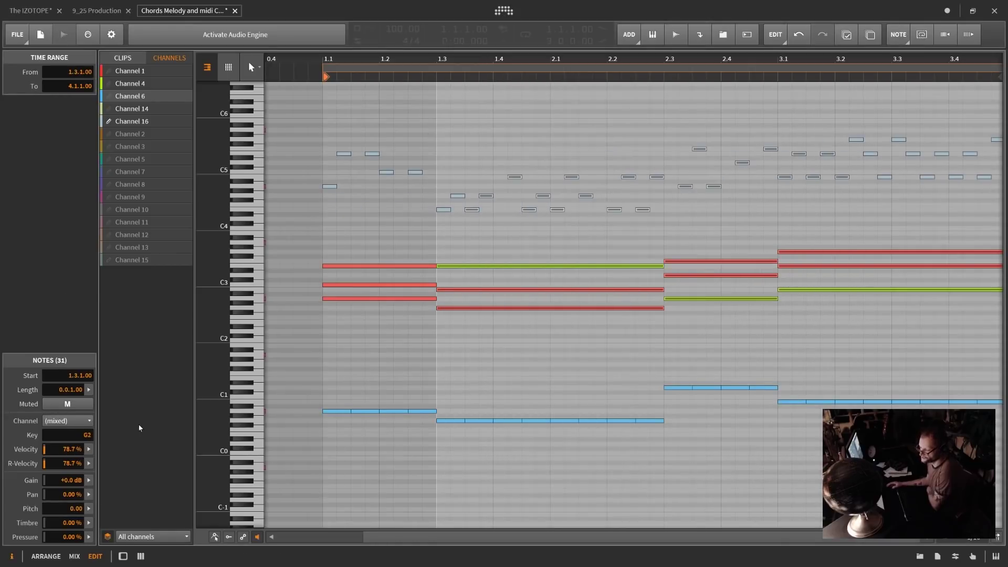
pyautogui.click(73, 421)
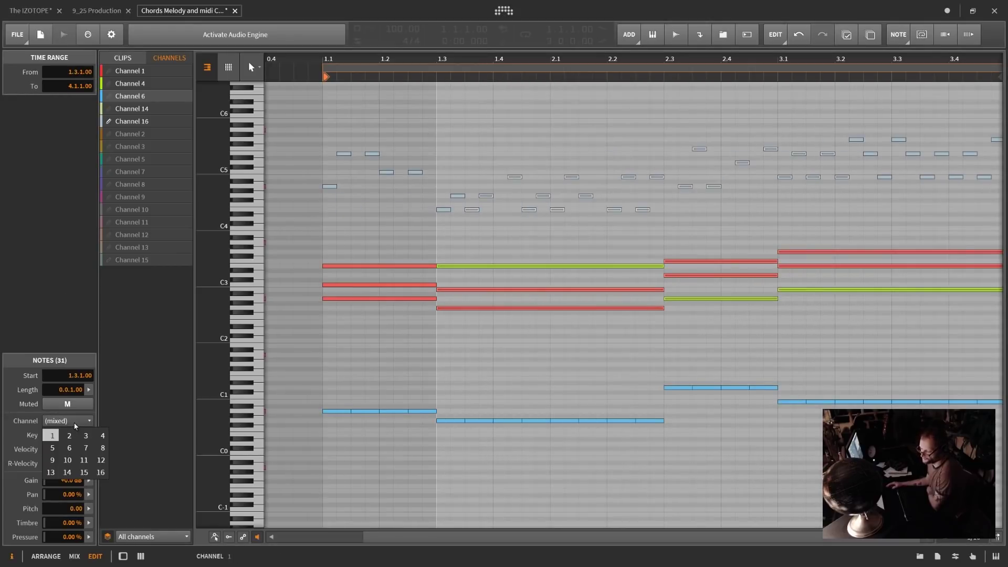
pyautogui.click(84, 462)
pyautogui.click(420, 383)
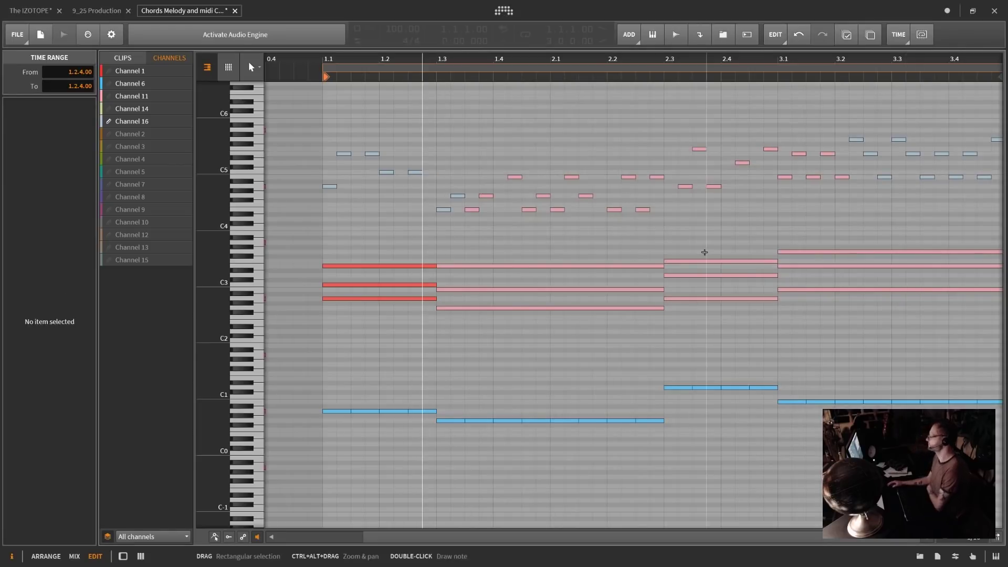
pyautogui.hotkey('ctrl', 'z')
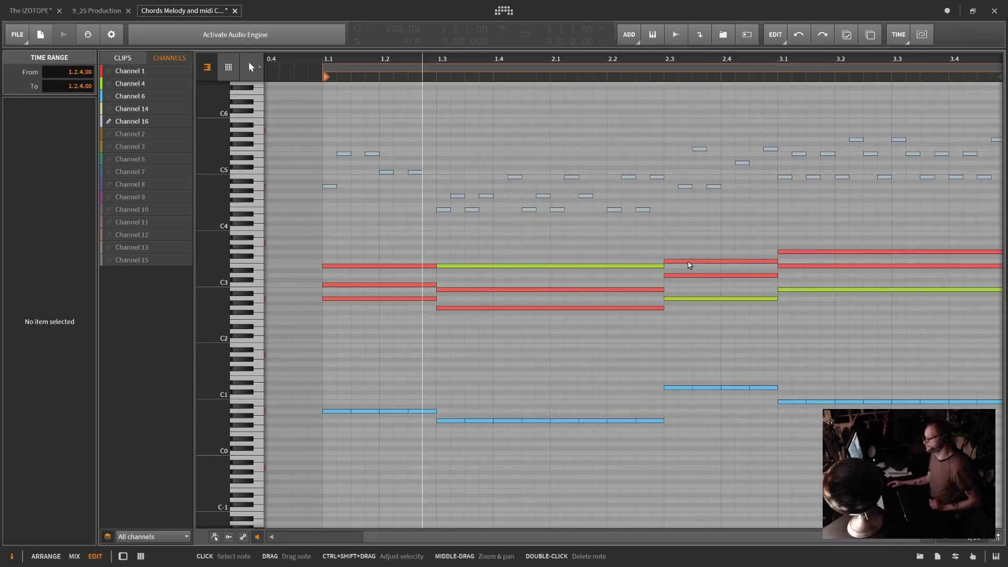
# Make channel 4 the active note channel, draw a short A5 note at 2.1.4 and delete it
pyautogui.click(512, 176)
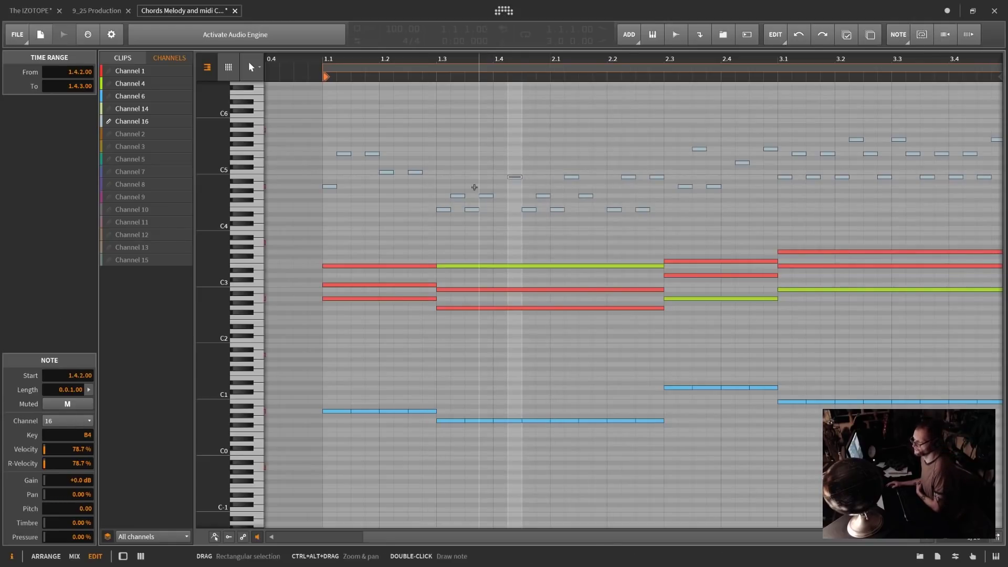
pyautogui.click(474, 155)
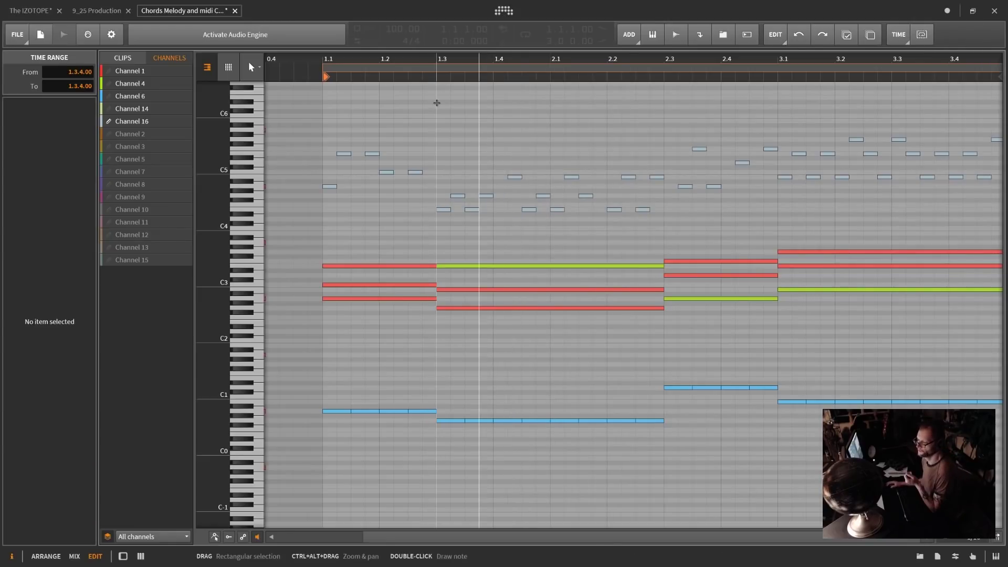
pyautogui.click(133, 85)
pyautogui.click(126, 71)
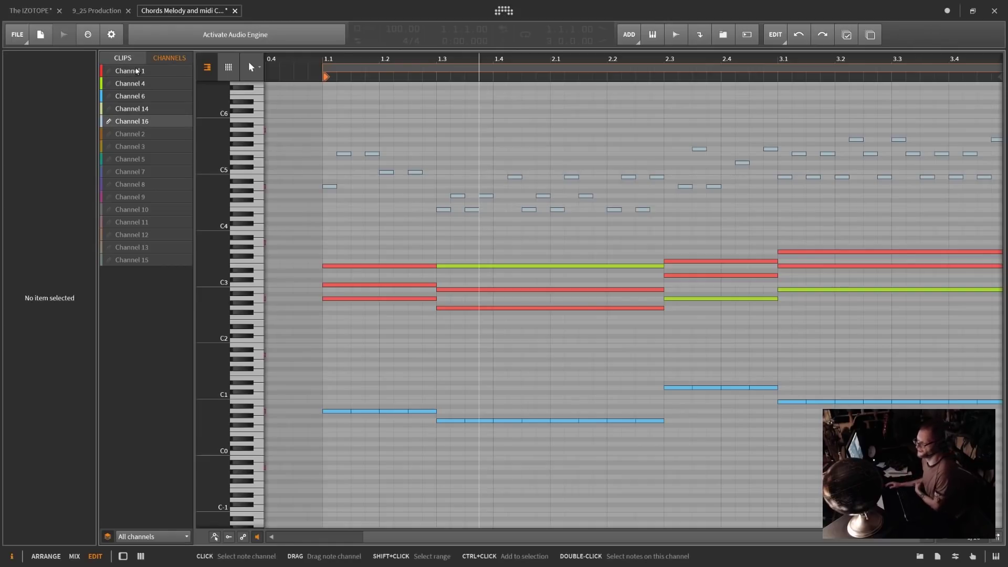
pyautogui.click(136, 74)
pyautogui.click(137, 84)
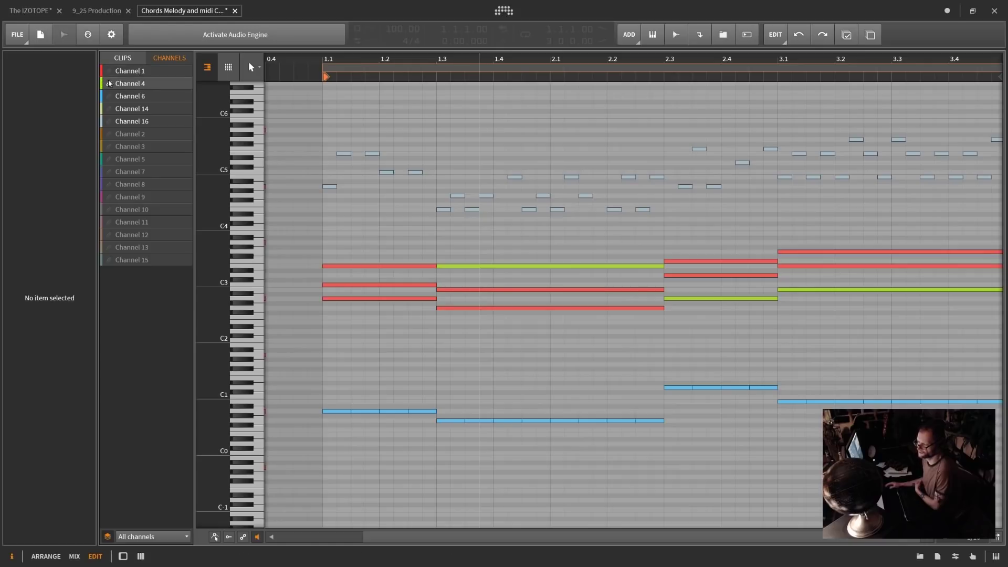
pyautogui.doubleClick(599, 130)
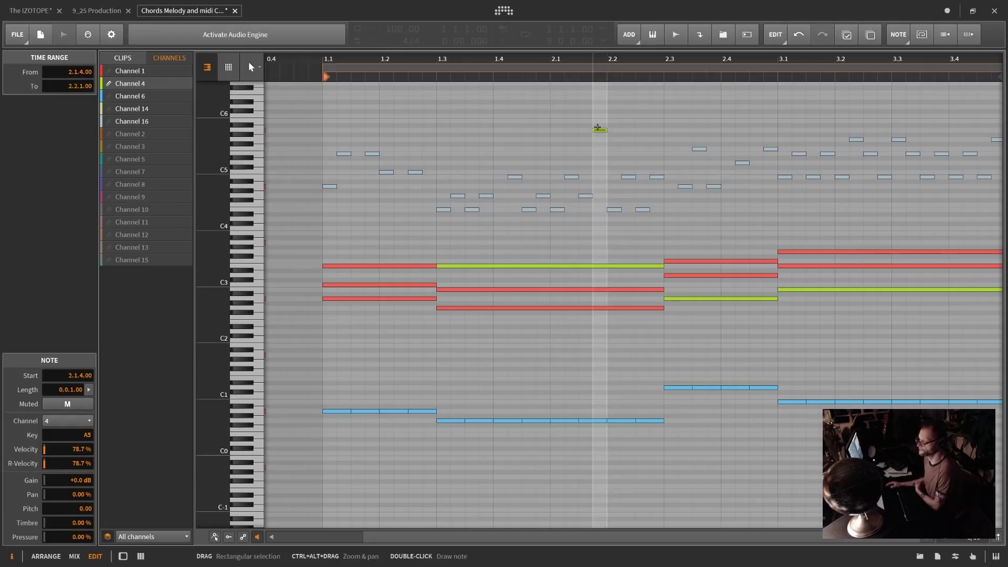
pyautogui.press('Delete')
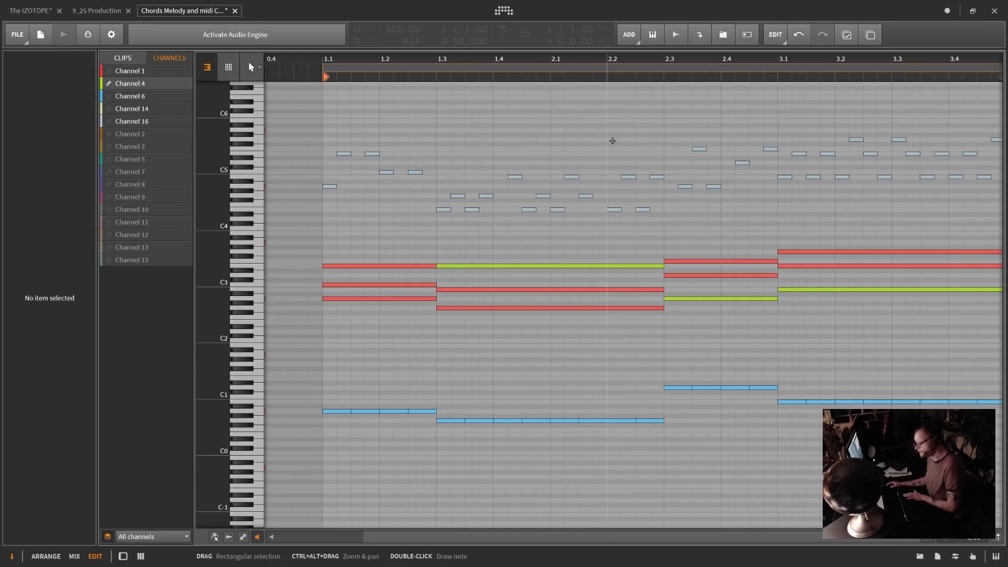
# Draw two notes above the melody on channel 8, extending the A5 note at 2.2.2 to one beat, and undo them
pyautogui.click(139, 184)
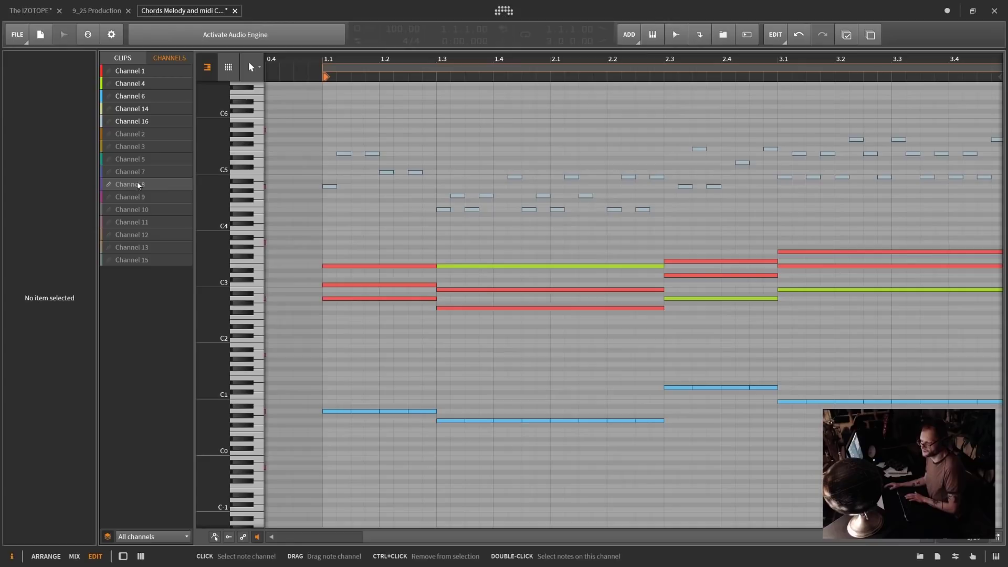
pyautogui.doubleClick(558, 126)
pyautogui.doubleClick(629, 130)
pyautogui.moveTo(636, 130); pyautogui.dragTo(685, 132)
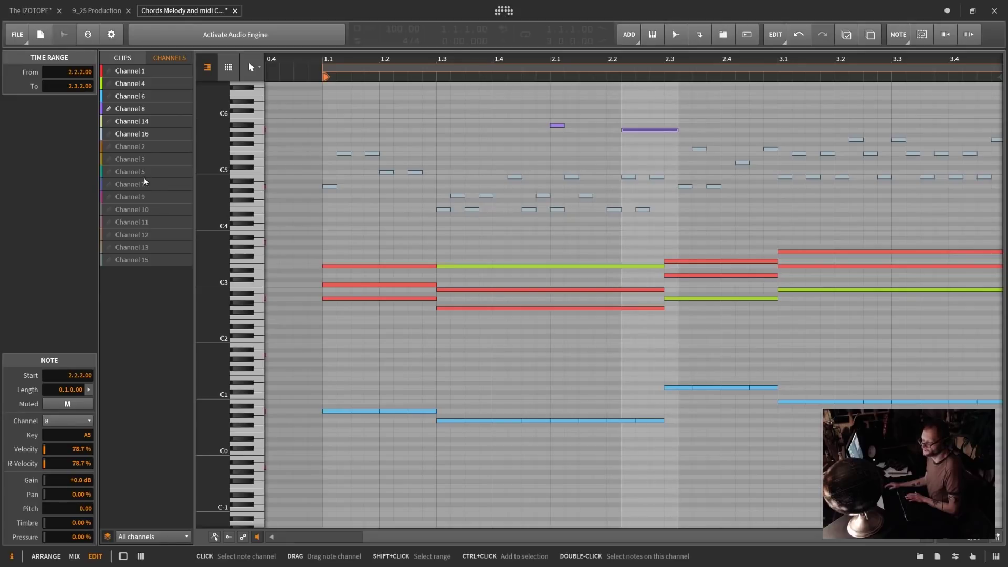
pyautogui.hotkey('ctrl', 'z')
# Make channels 5, 1, 4, 6, 14, 16 and 2 the active note channel one after another
pyautogui.click(136, 159)
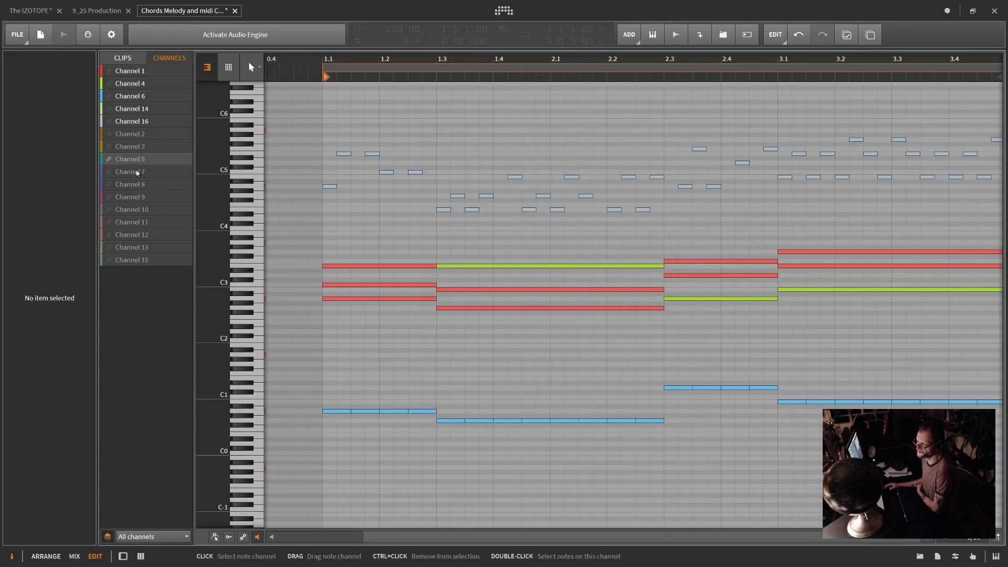
pyautogui.click(140, 72)
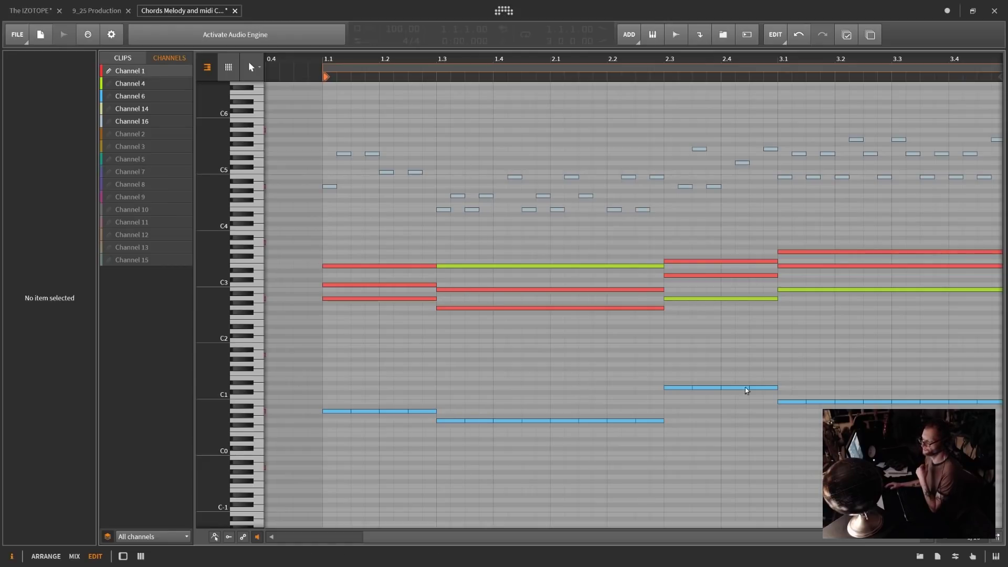
pyautogui.click(132, 86)
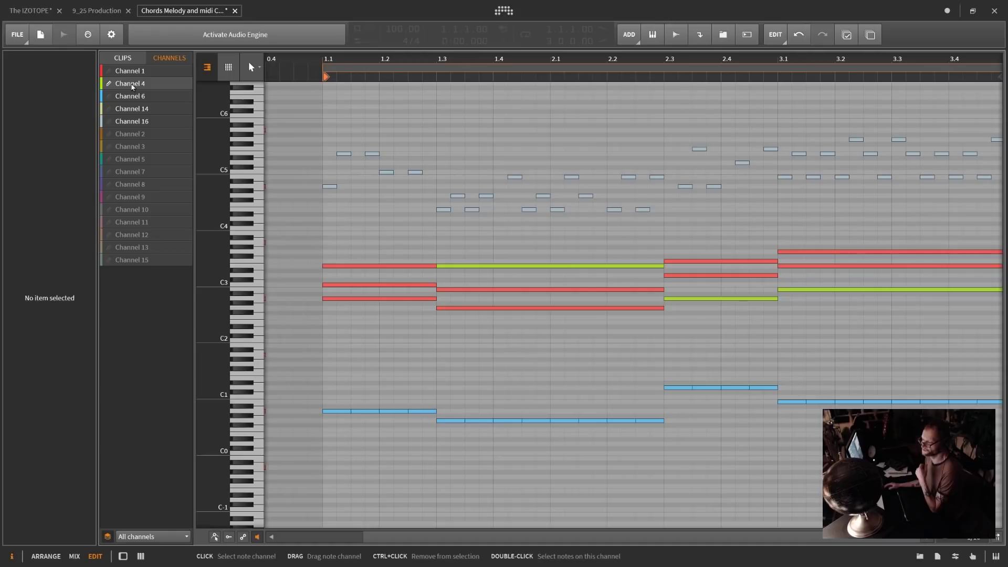
pyautogui.click(135, 99)
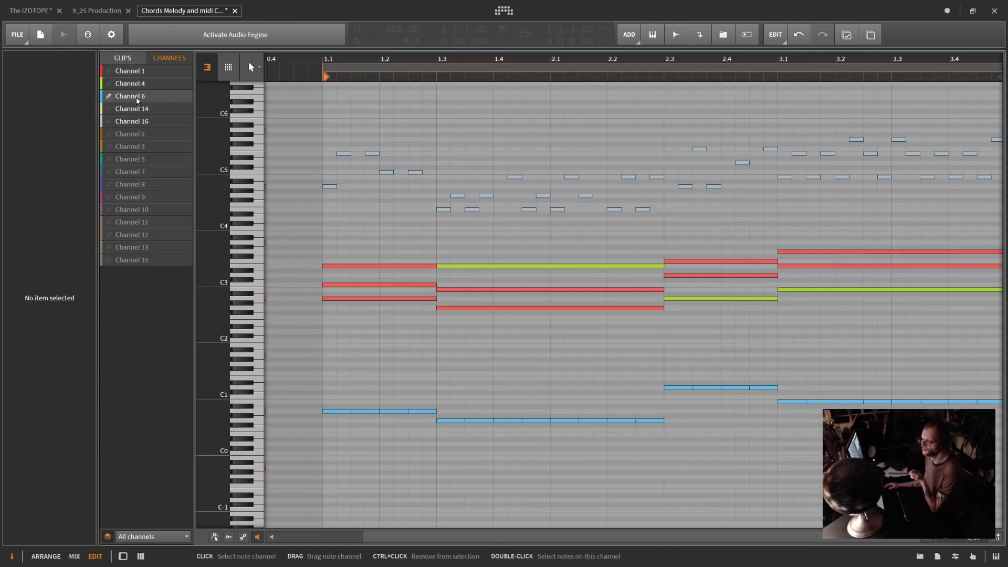
pyautogui.click(140, 109)
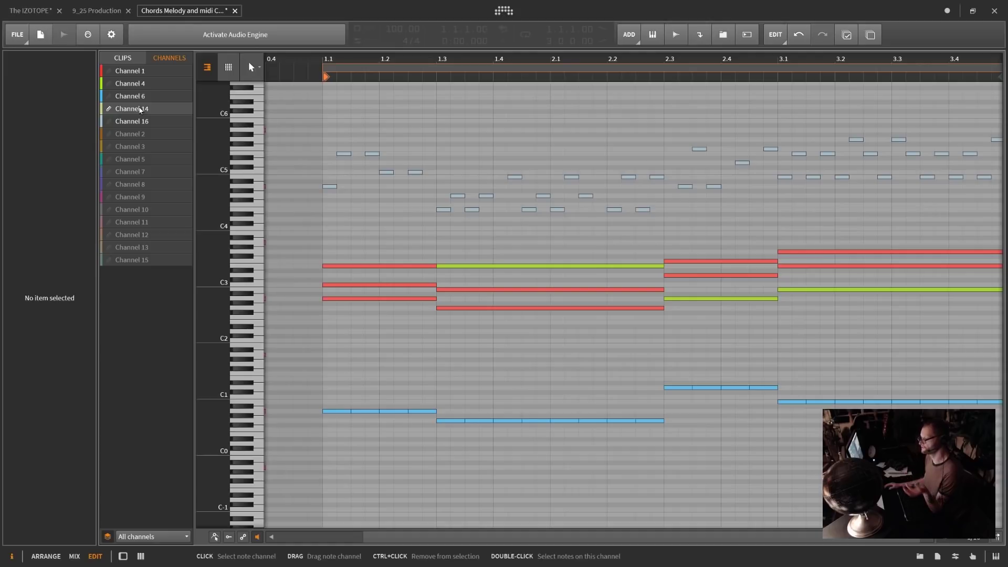
pyautogui.click(142, 122)
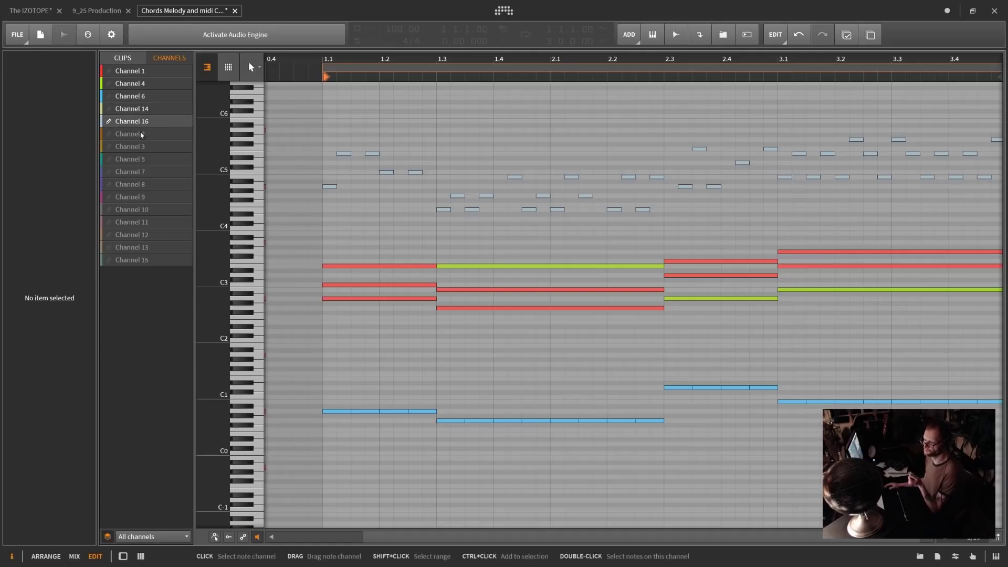
pyautogui.click(141, 134)
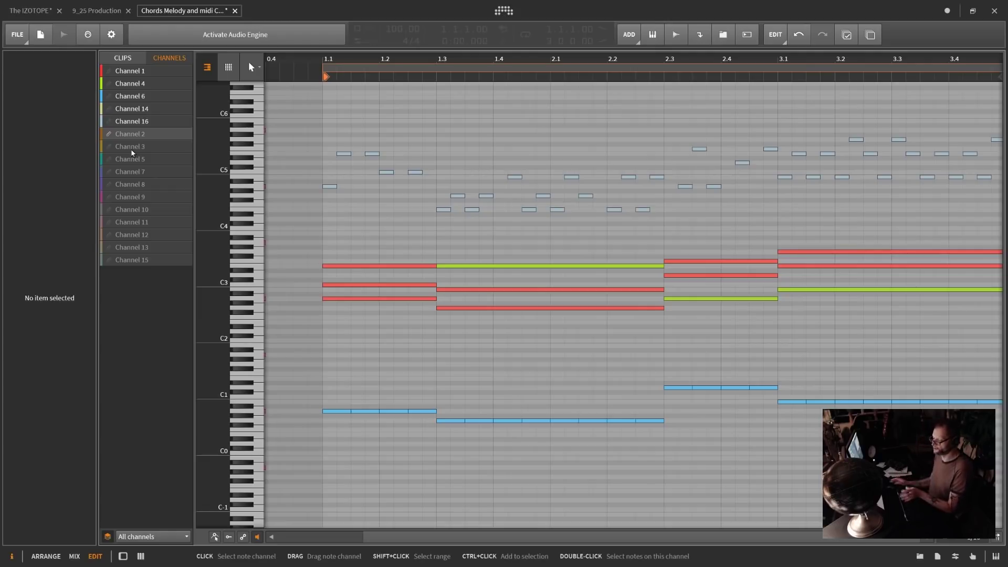
# Activate channel 16, switch channel editing to Selected channels, and make channels 1, 4, 6, 14 and 16 active in turn
pyautogui.click(131, 121)
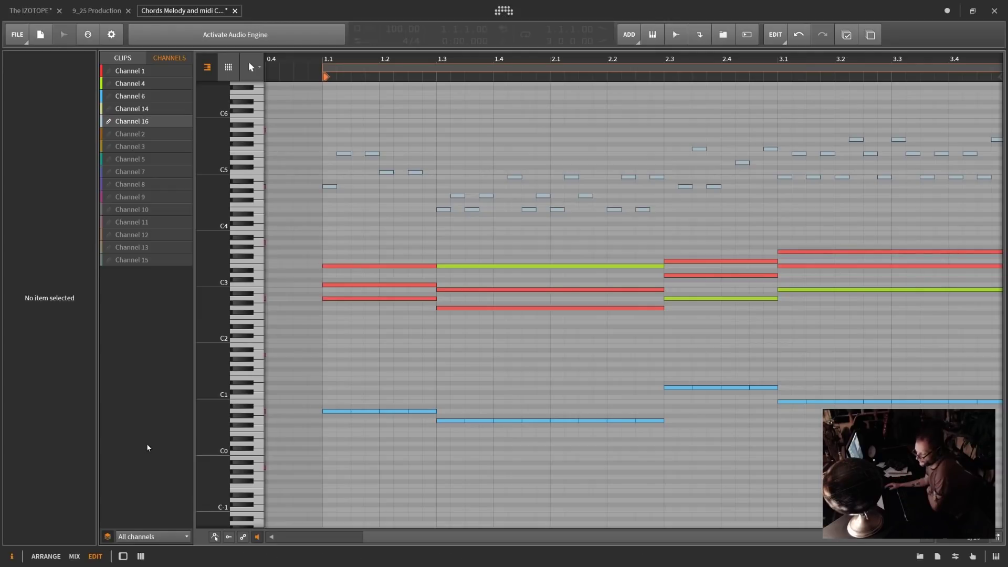
pyautogui.click(174, 537)
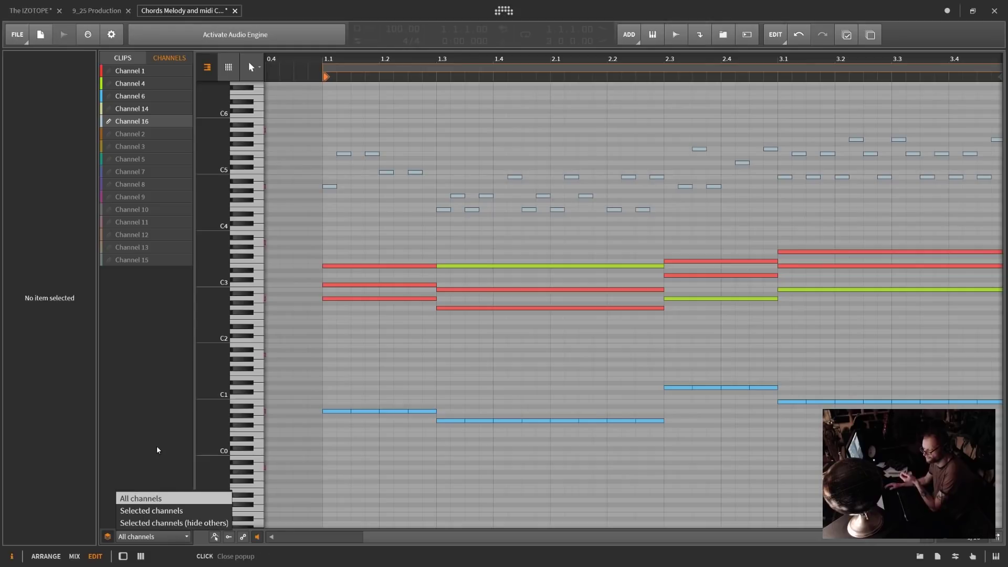
pyautogui.click(160, 511)
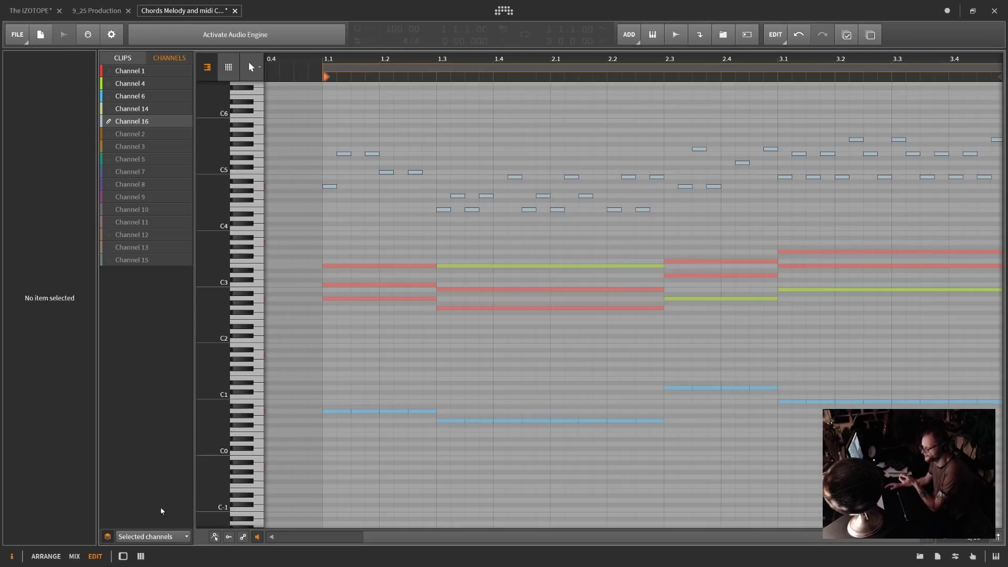
pyautogui.click(129, 73)
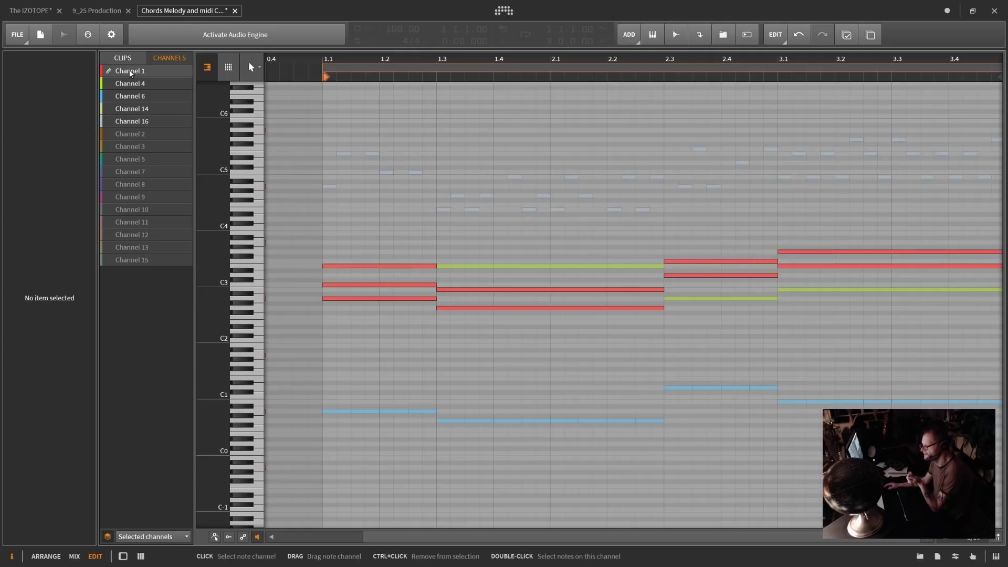
pyautogui.click(135, 84)
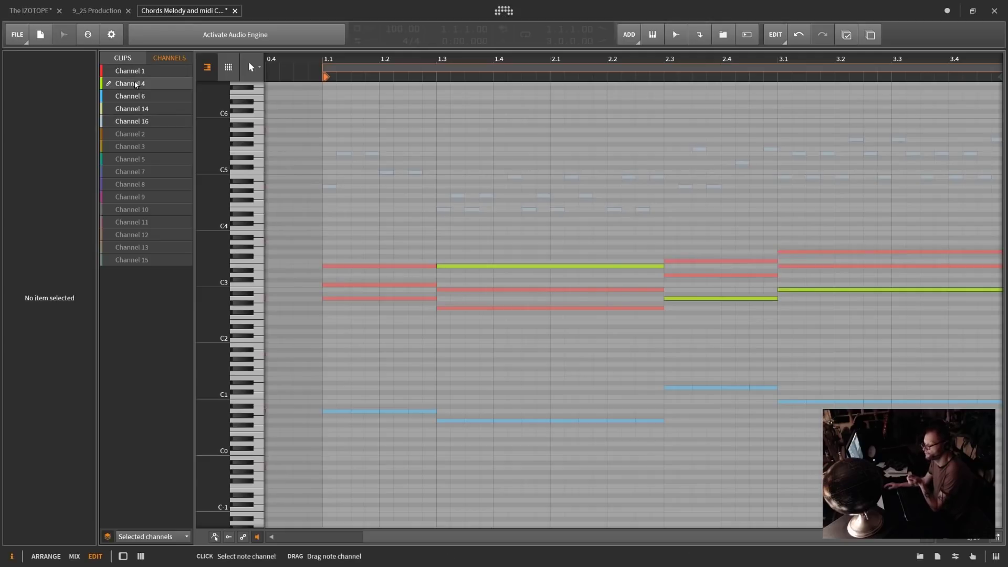
pyautogui.click(138, 100)
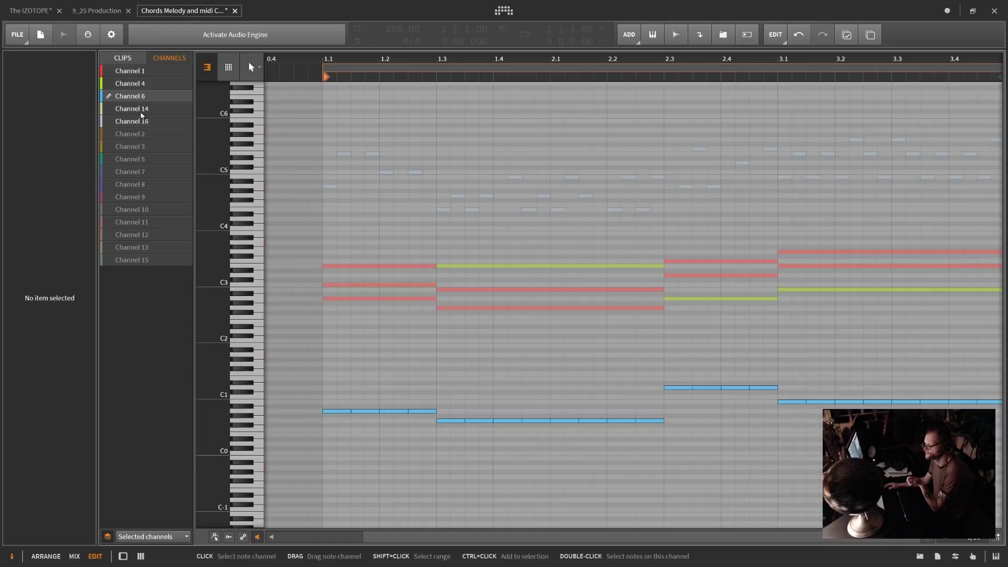
pyautogui.click(140, 110)
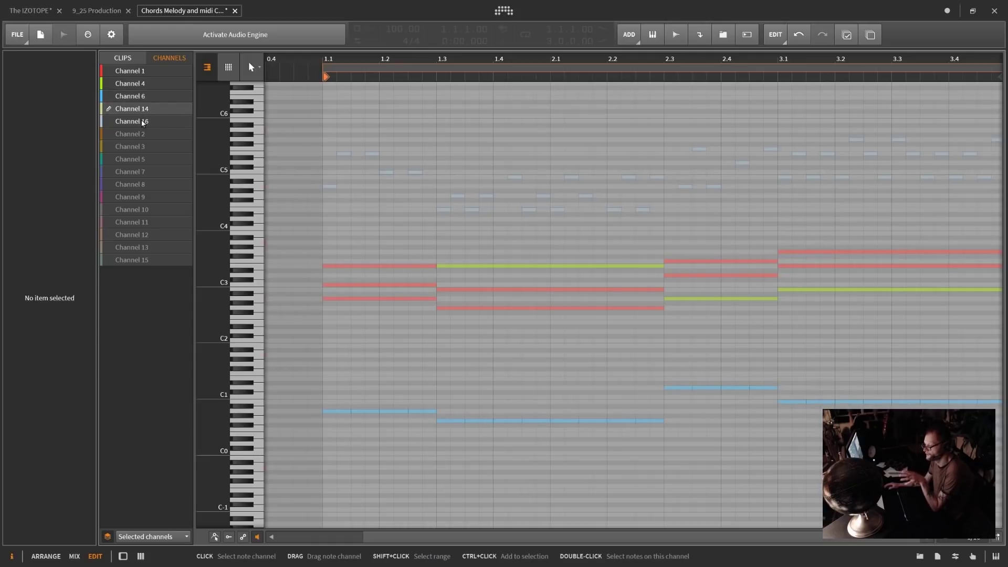
pyautogui.click(142, 123)
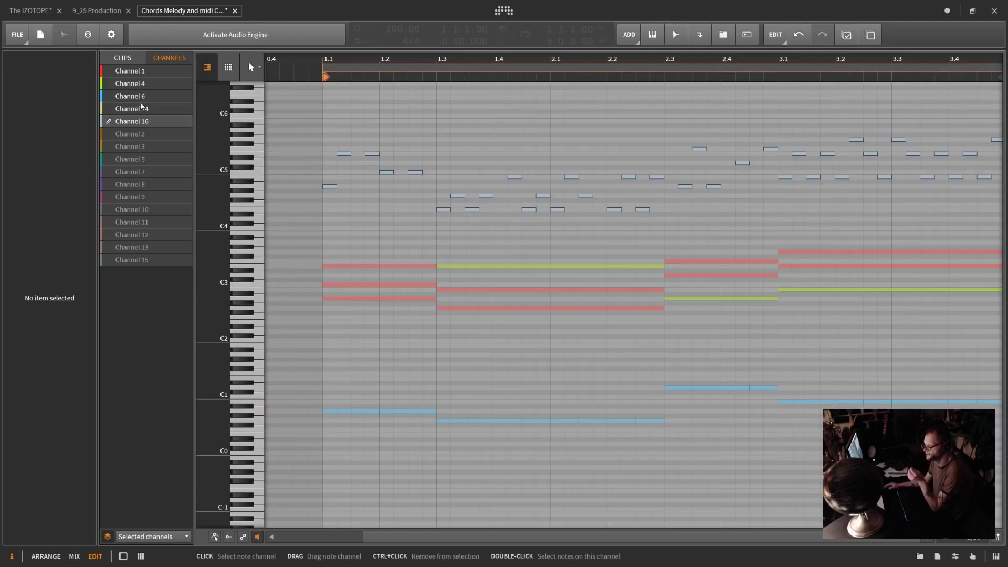
# Step back through channels 14, 6, 4 and 1 to compare which notes are editable on each
pyautogui.click(141, 108)
pyautogui.click(141, 97)
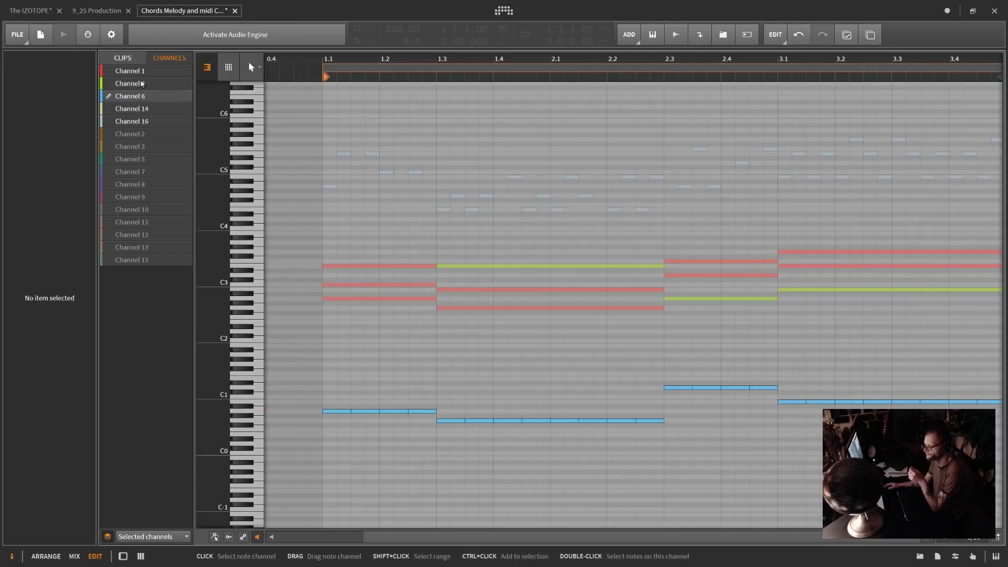
pyautogui.click(142, 83)
pyautogui.click(140, 71)
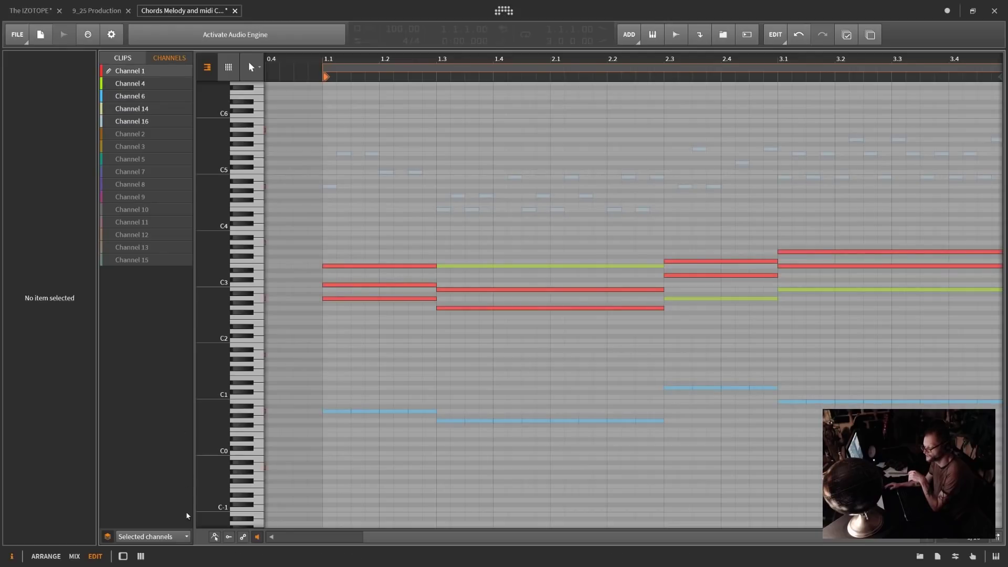
# Set channel editing to Selected channels (hide others) and view channels 4, 6, 14, 16 and 2 individually
pyautogui.click(157, 536)
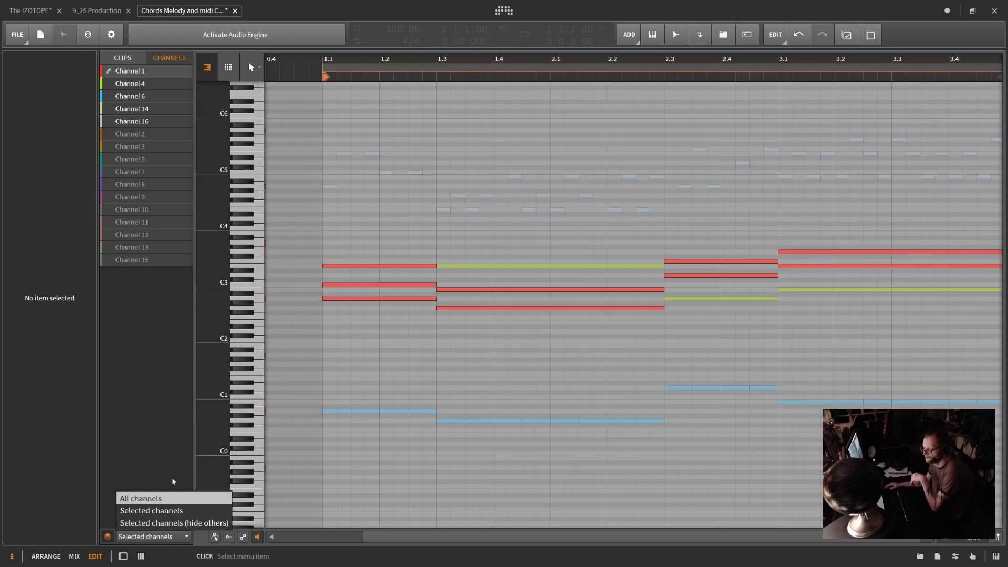
pyautogui.click(178, 523)
pyautogui.click(127, 85)
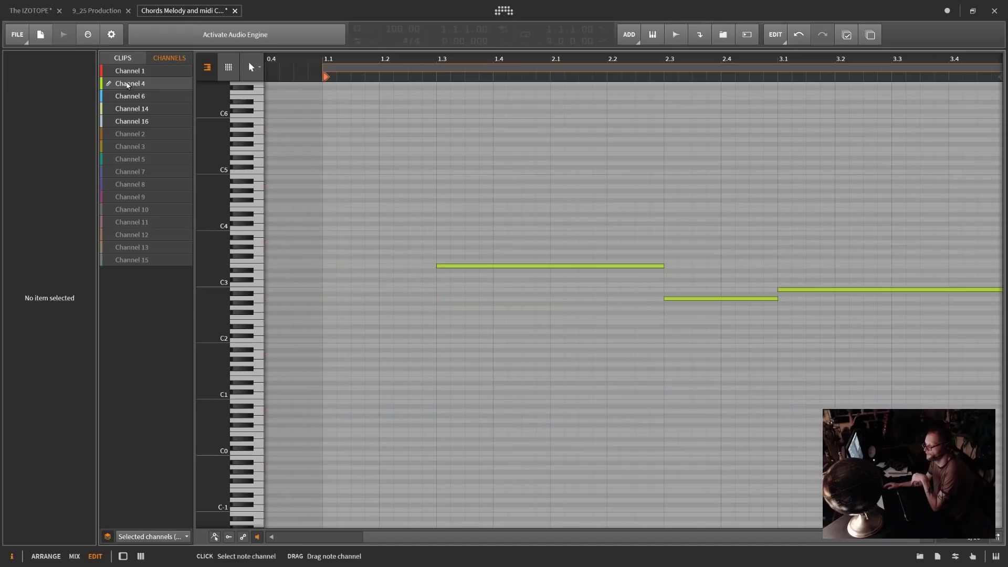
pyautogui.click(129, 97)
pyautogui.click(135, 111)
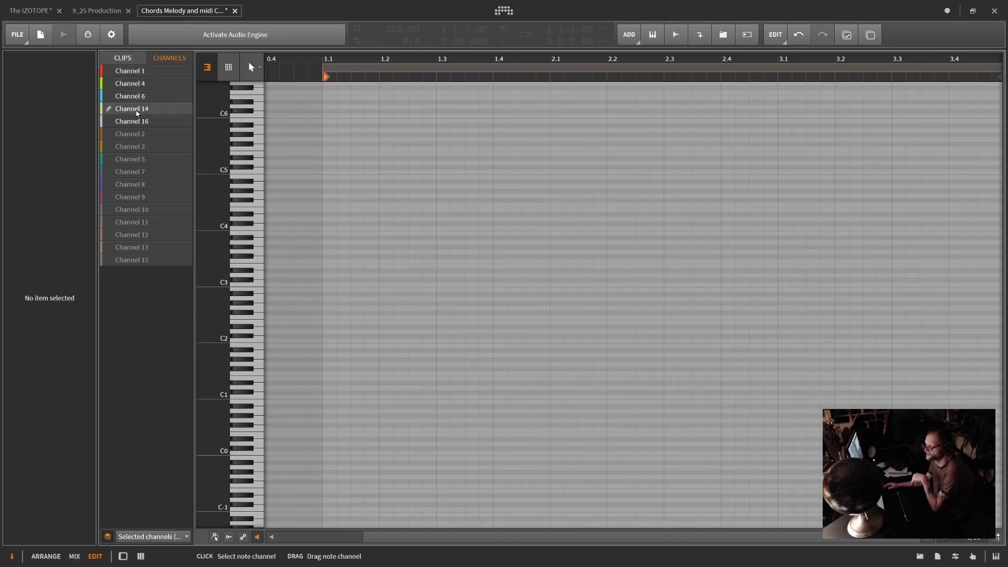
pyautogui.click(136, 122)
pyautogui.click(137, 135)
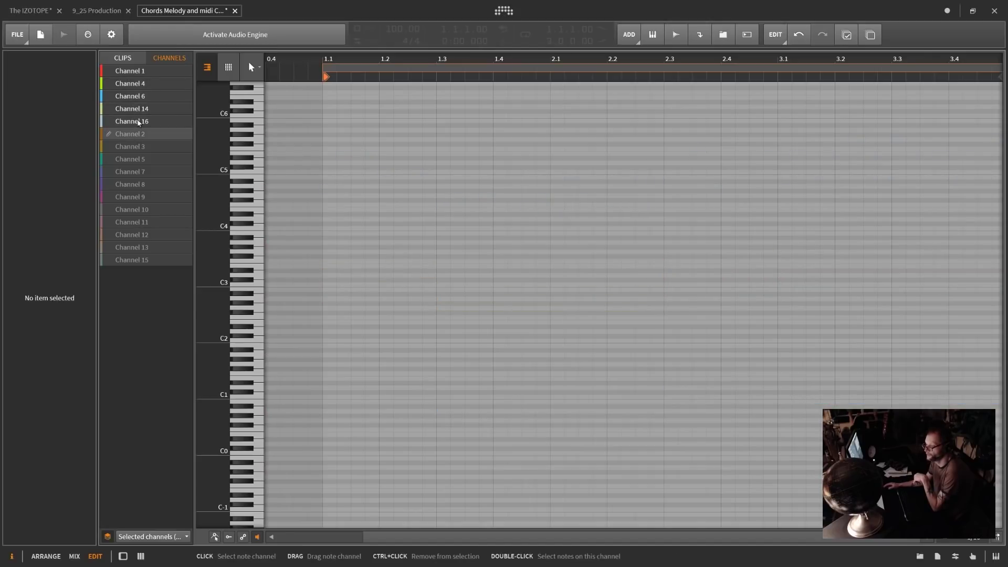
# Go back up through channels 16, 14, 6, 4 and 1, viewing each channel's notes alone
pyautogui.click(137, 122)
pyautogui.click(137, 109)
pyautogui.click(139, 98)
pyautogui.click(136, 83)
pyautogui.click(132, 71)
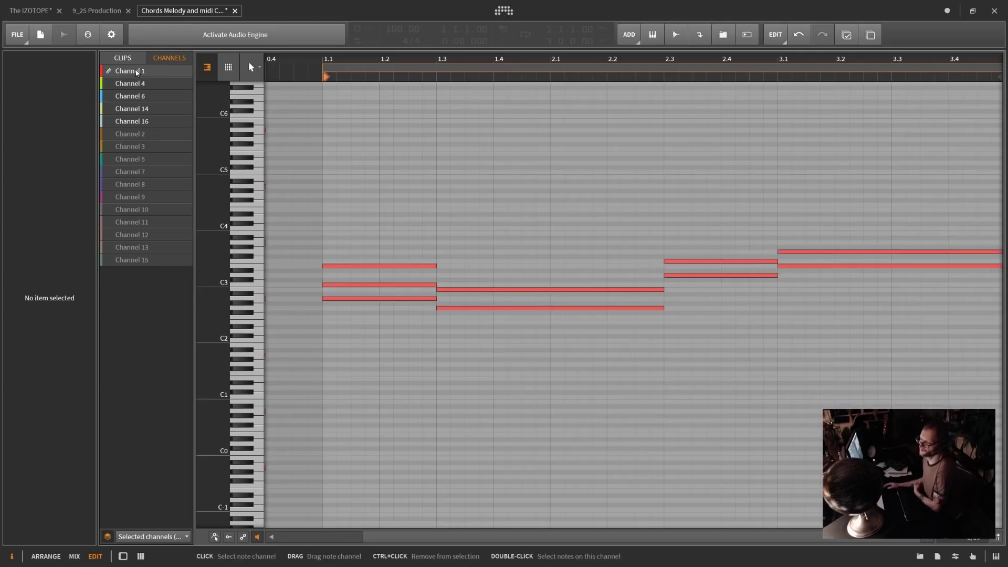
# Set channel editing to All channels and make channels 4 and 6 active one after the other
pyautogui.click(182, 536)
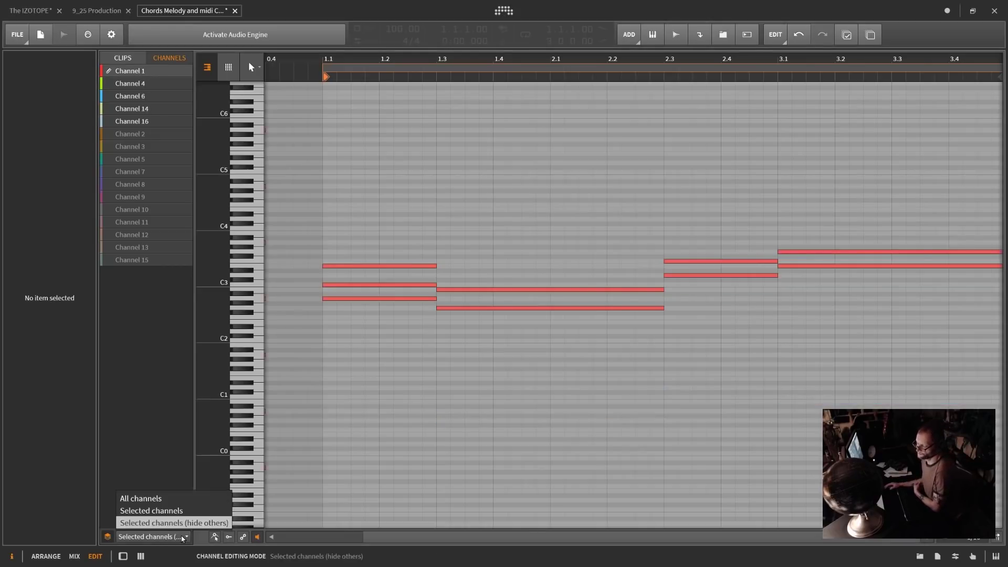
pyautogui.click(175, 498)
pyautogui.click(131, 83)
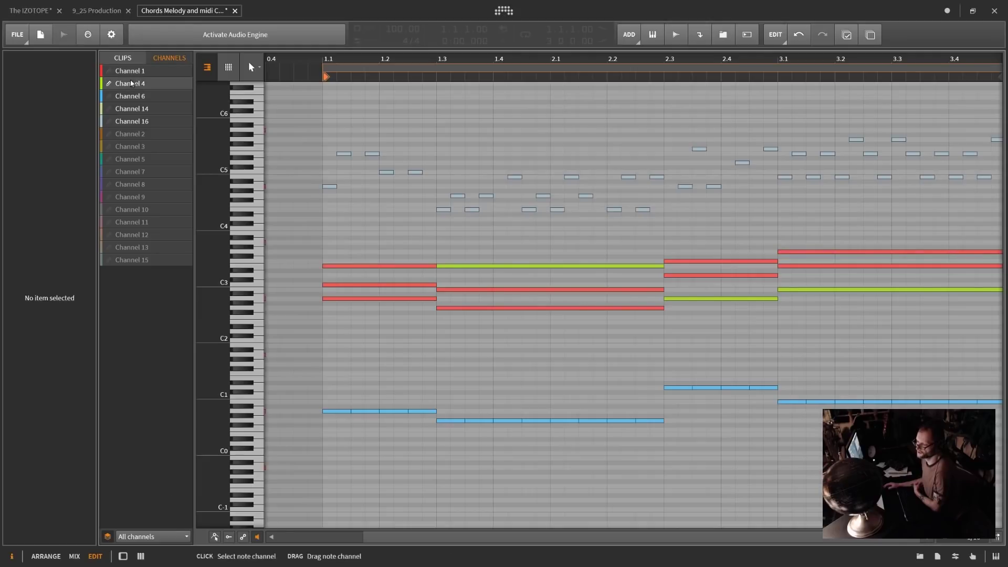
pyautogui.click(130, 95)
# Return to Selected channels (hide others) and view the notes of channels 14, 4 and 1 in turn
pyautogui.click(184, 536)
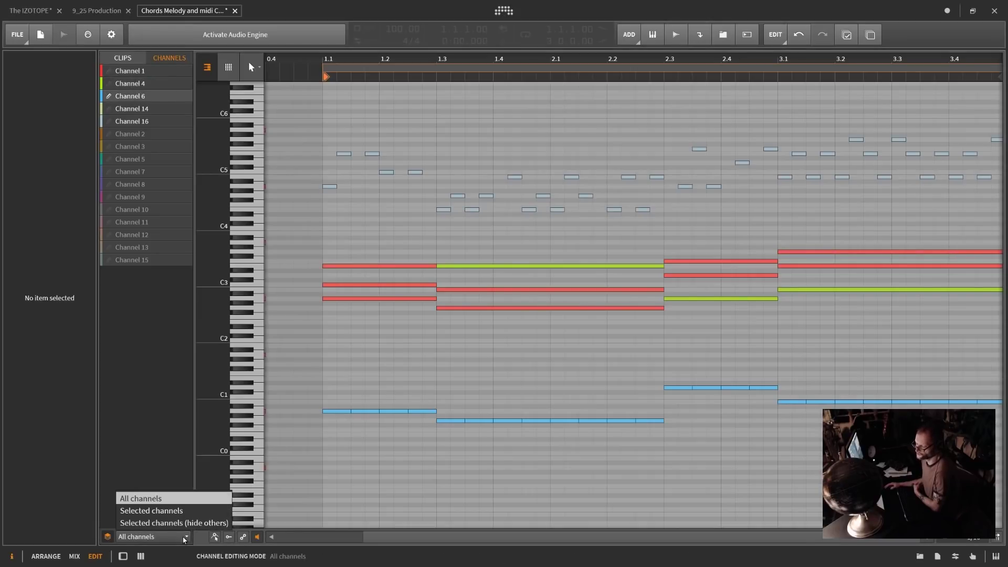
pyautogui.click(173, 522)
pyautogui.click(134, 109)
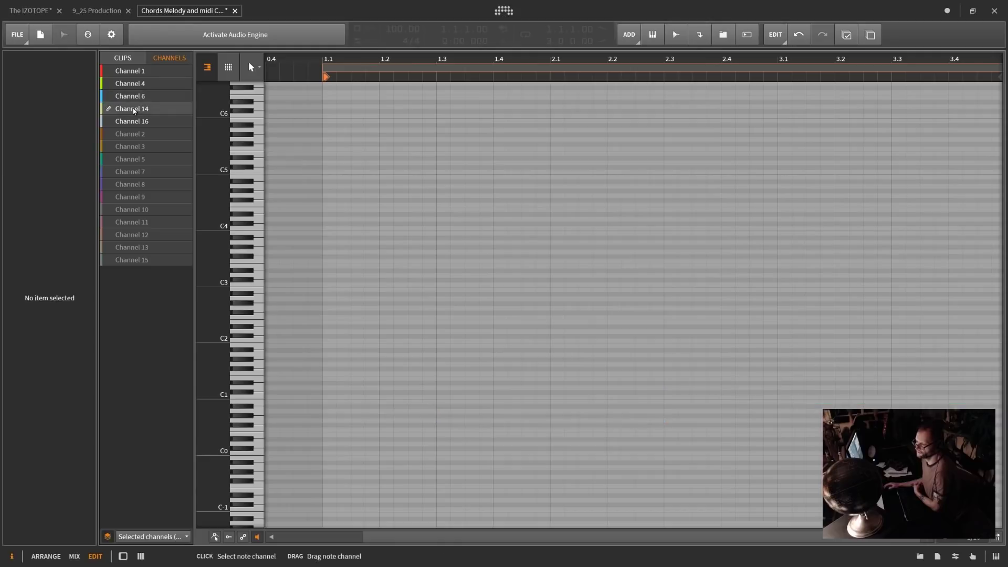
pyautogui.click(131, 83)
pyautogui.click(131, 70)
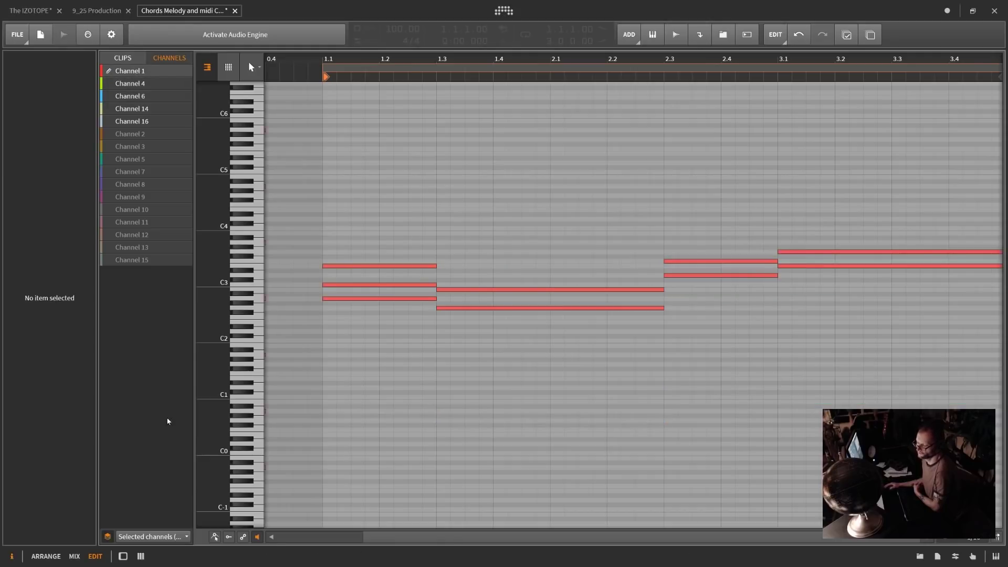
# Switch channel editing to Selected channels with the others dimmed, and activate channels 6, 14, 16 and 4 in turn
pyautogui.click(168, 536)
pyautogui.click(170, 509)
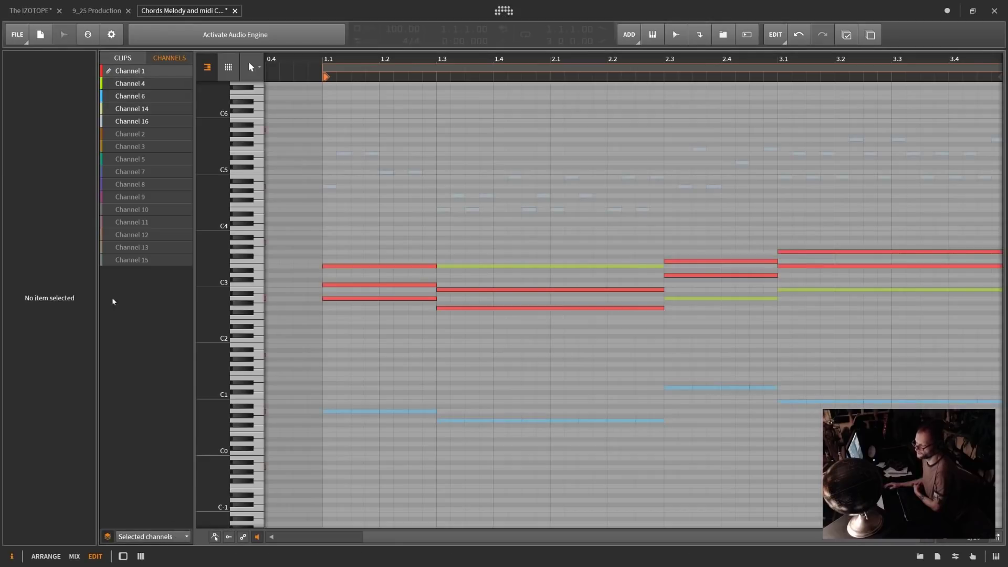
pyautogui.click(137, 95)
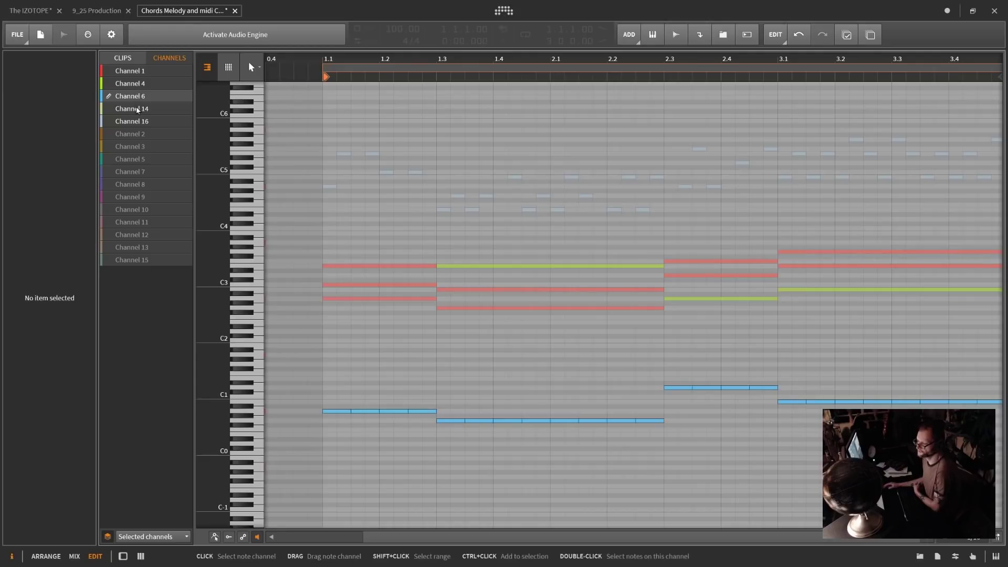
pyautogui.click(138, 108)
pyautogui.click(138, 121)
pyautogui.click(142, 84)
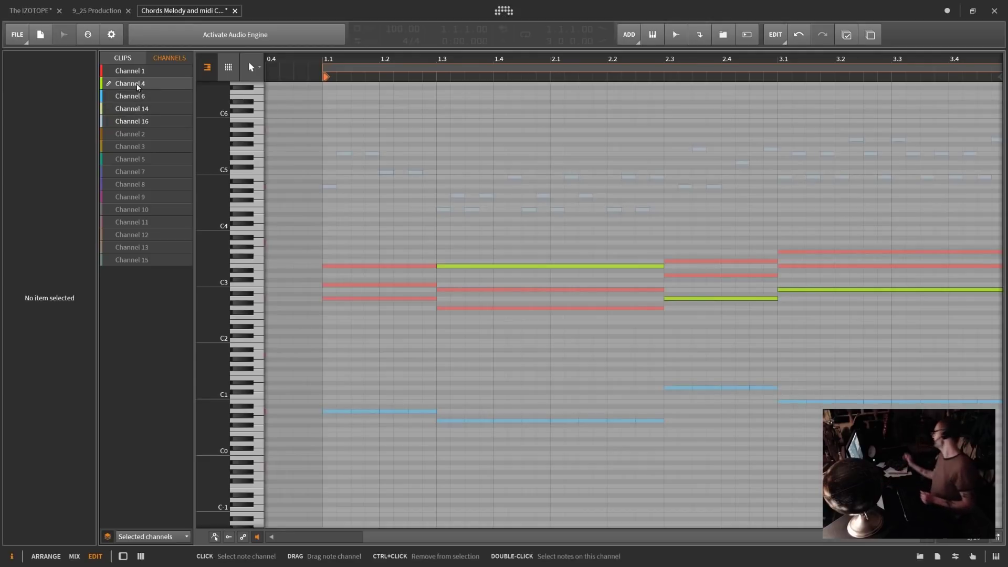
# With All channels editable, select the C5 note at 1.2.3 and compare the clip layers with the channel layers
pyautogui.click(366, 154)
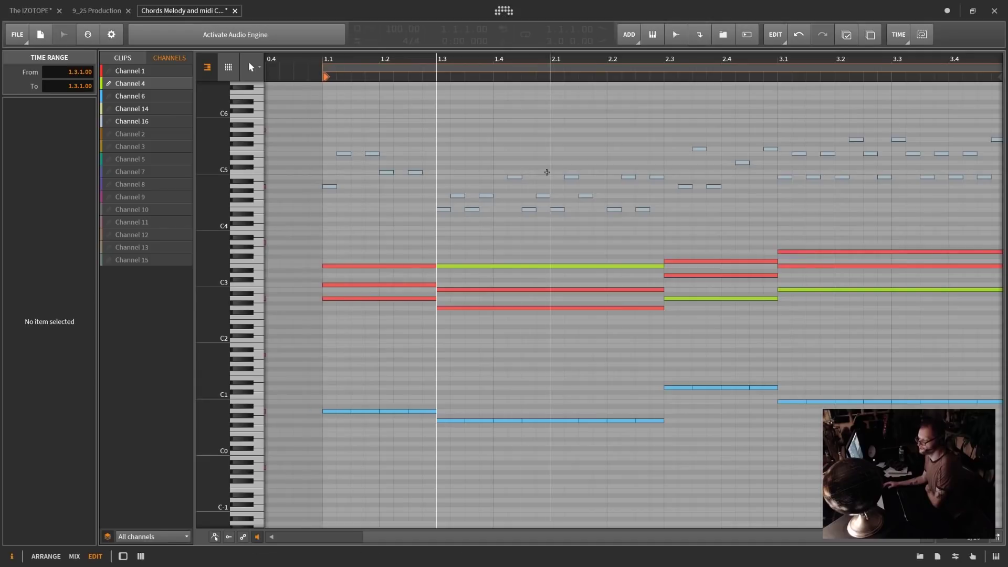
pyautogui.click(417, 172)
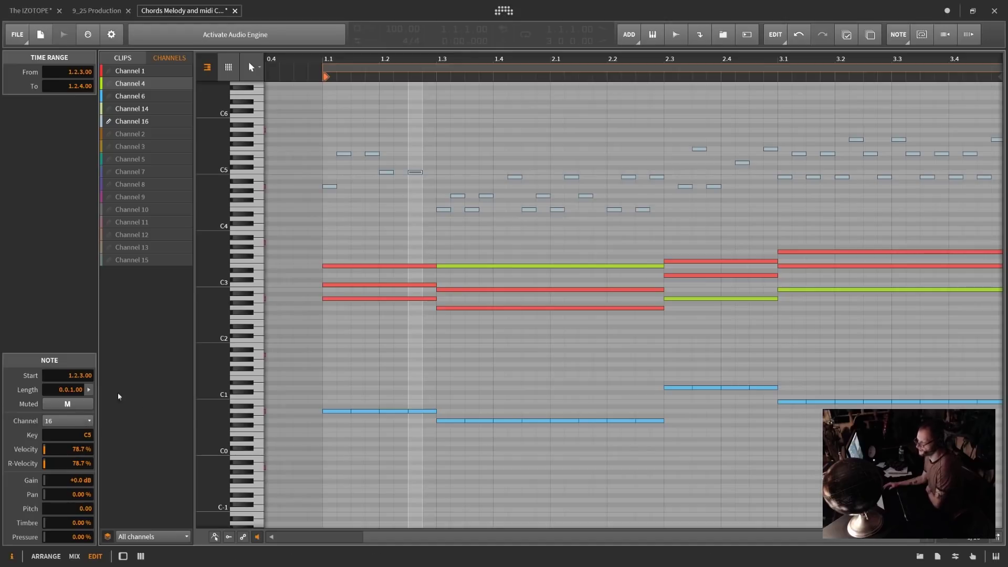
pyautogui.click(126, 58)
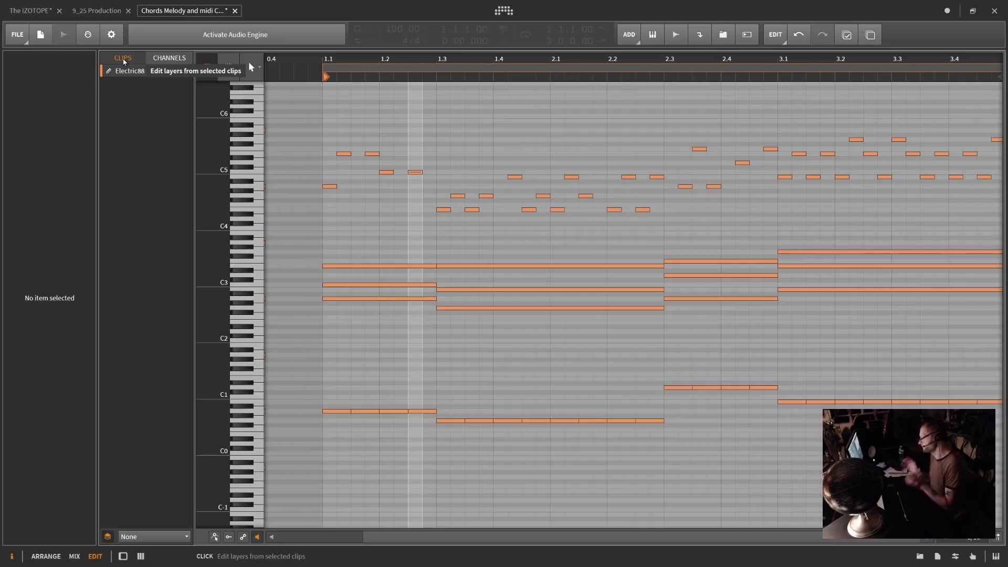
pyautogui.click(169, 58)
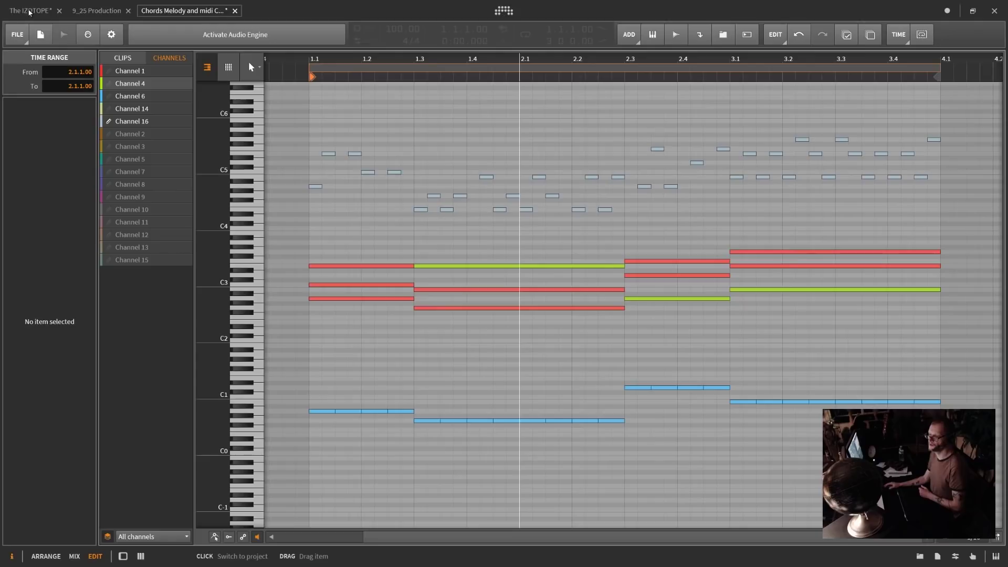
# Switch to The IZOTOPE project and select the C1 note at 1.1.1 on channel 1 of the drum clip
pyautogui.click(34, 10)
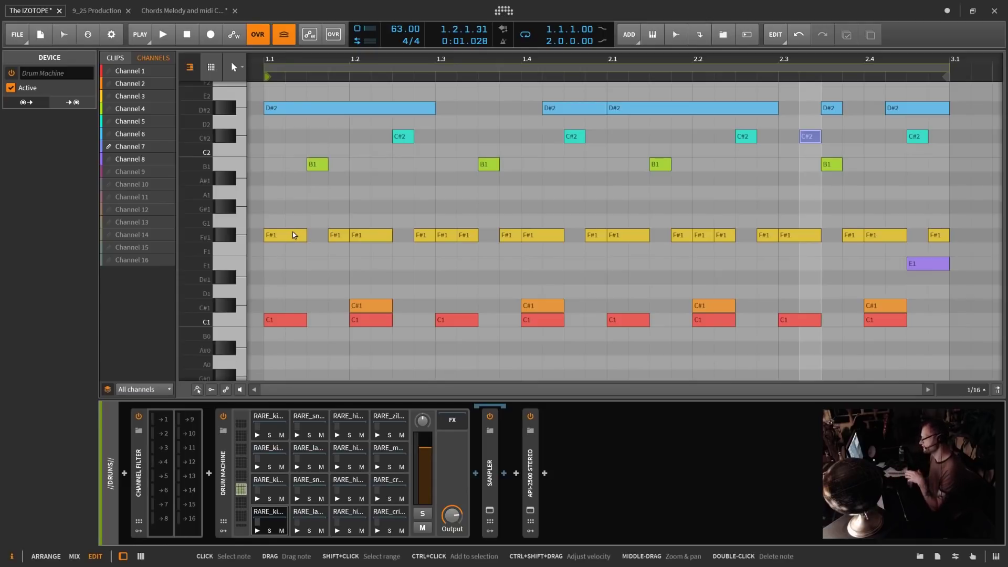
pyautogui.click(166, 420)
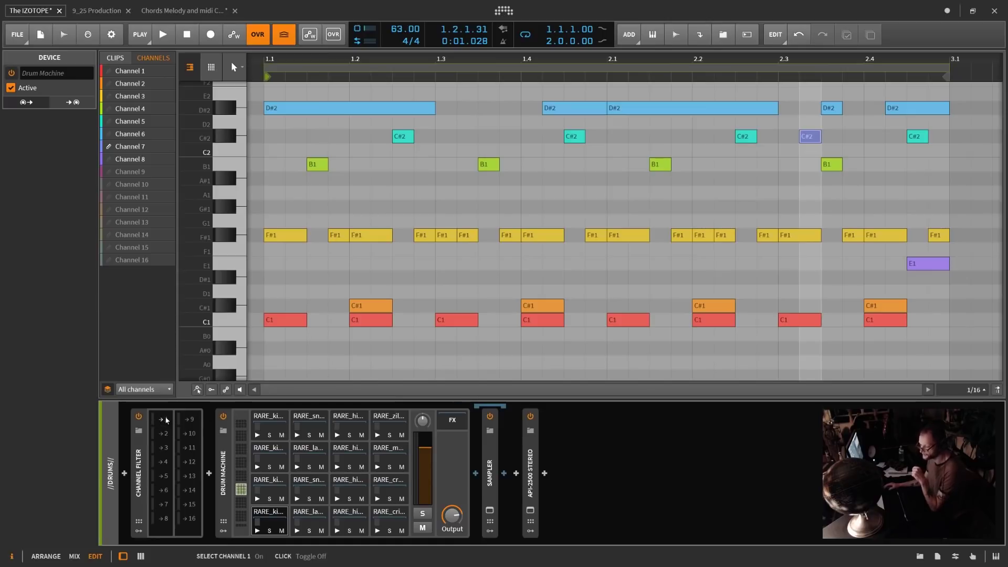
pyautogui.click(287, 320)
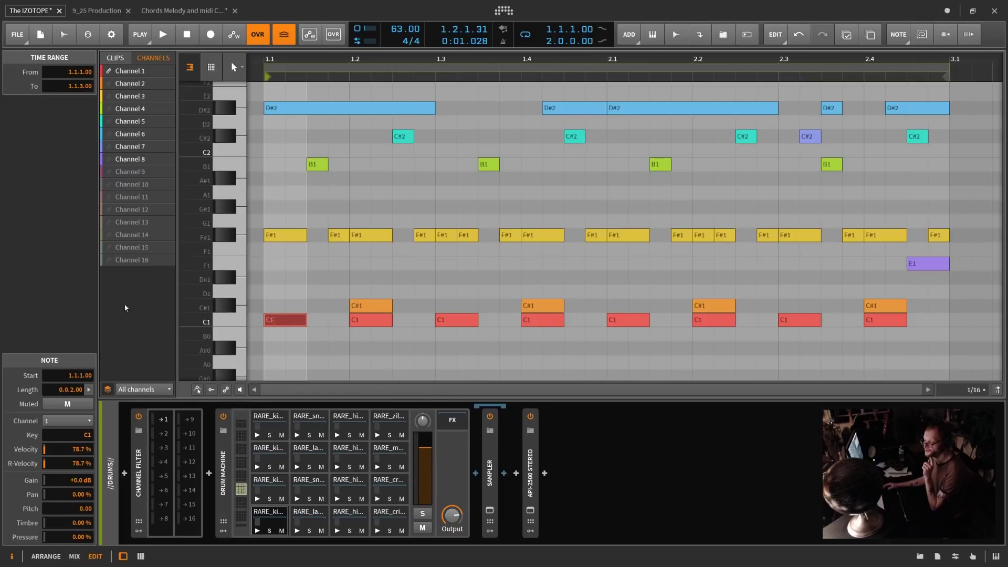
# Try channel 3 as the active note channel of the drum clip and make channel 1 active again
pyautogui.click(129, 88)
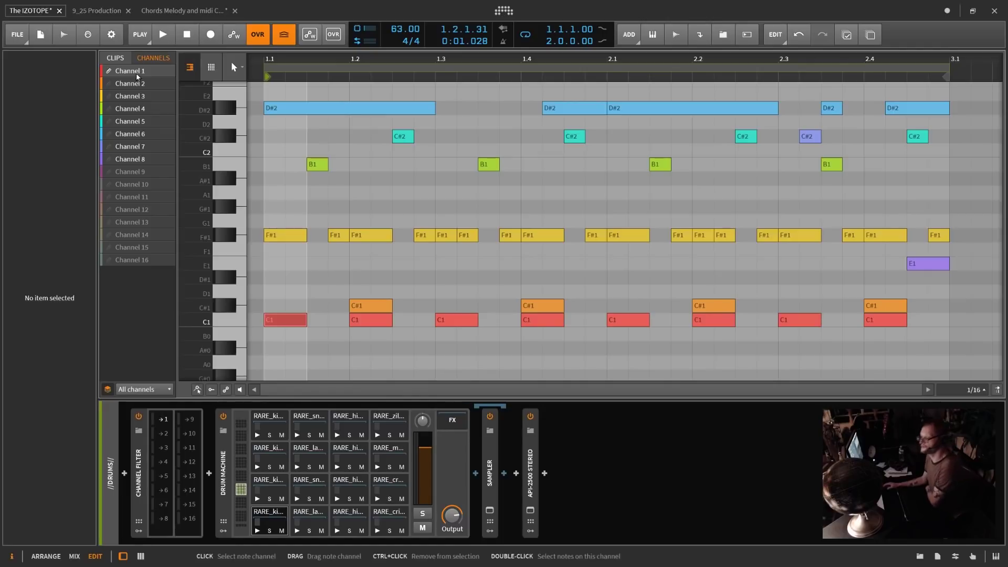
pyautogui.scroll(-2, 138, 76)
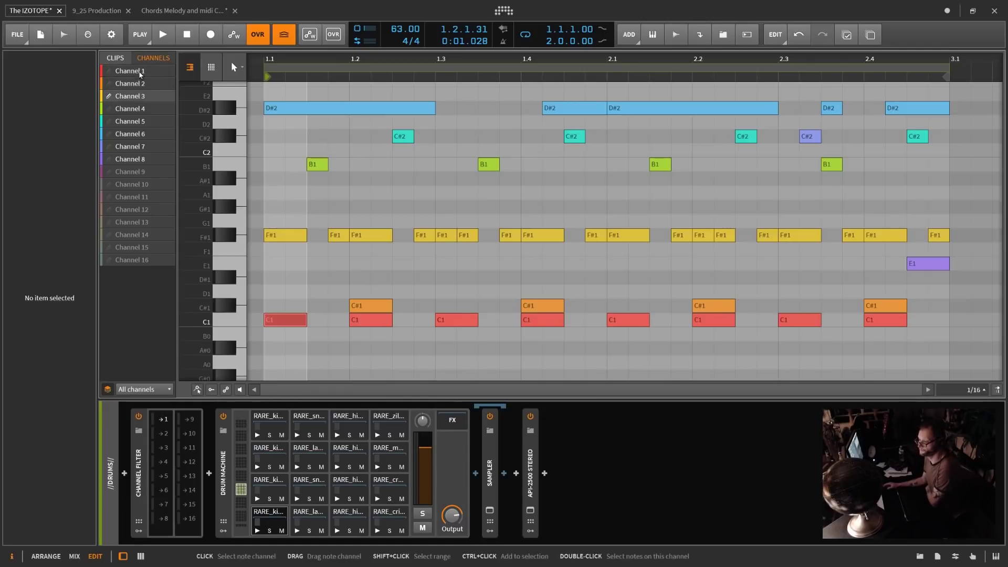
pyautogui.click(140, 75)
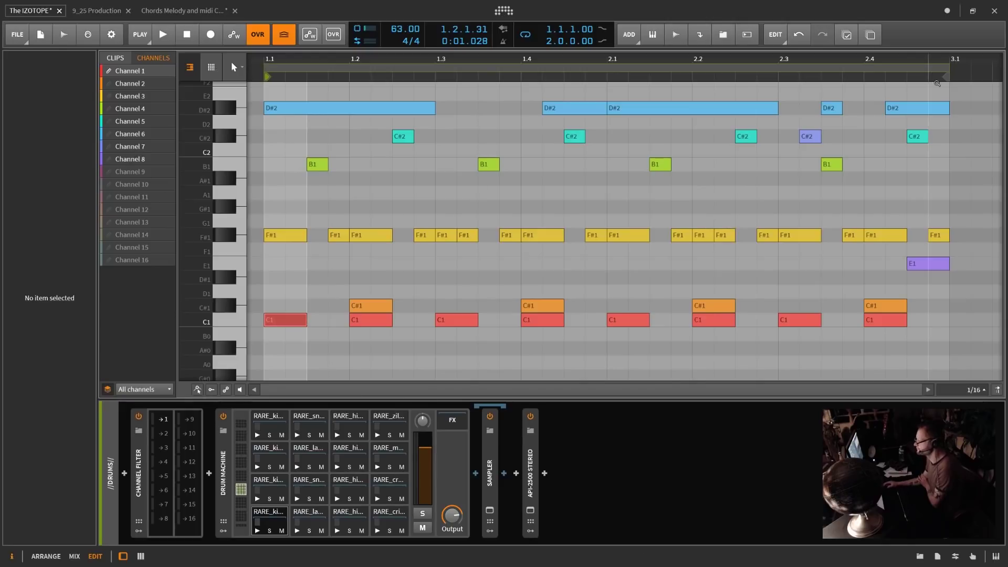
# Select the channel 7 C#2 note at 2.3.2 and start playback of the drum clip
pyautogui.click(813, 137)
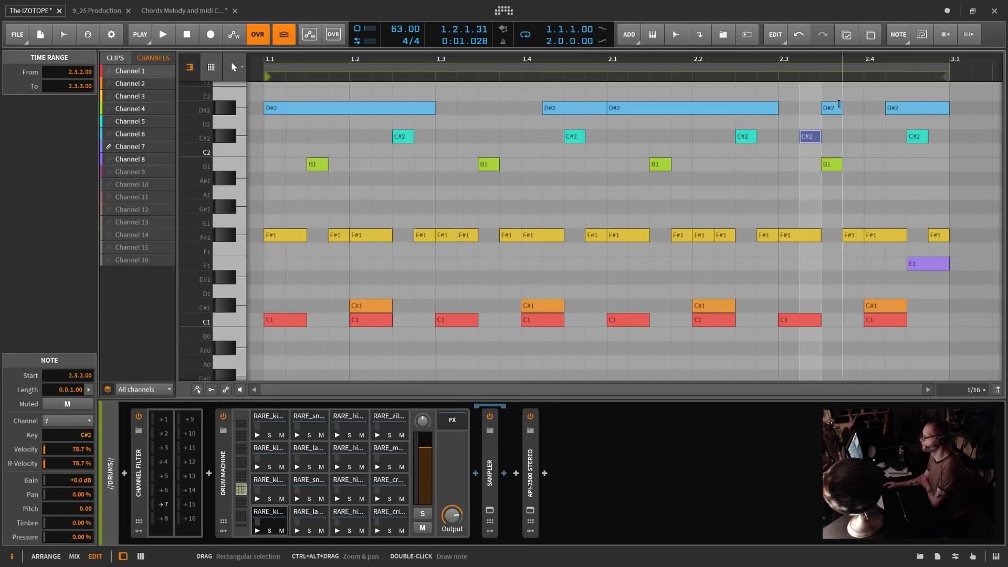
pyautogui.click(162, 34)
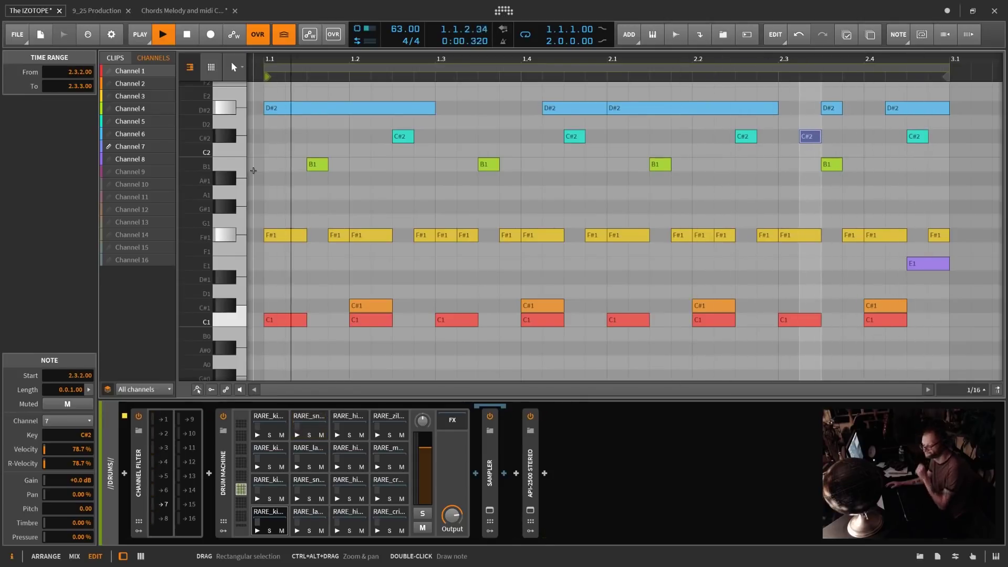
# Stop playback and select the channel 8 E1 note at 2.4.3
pyautogui.press('space')
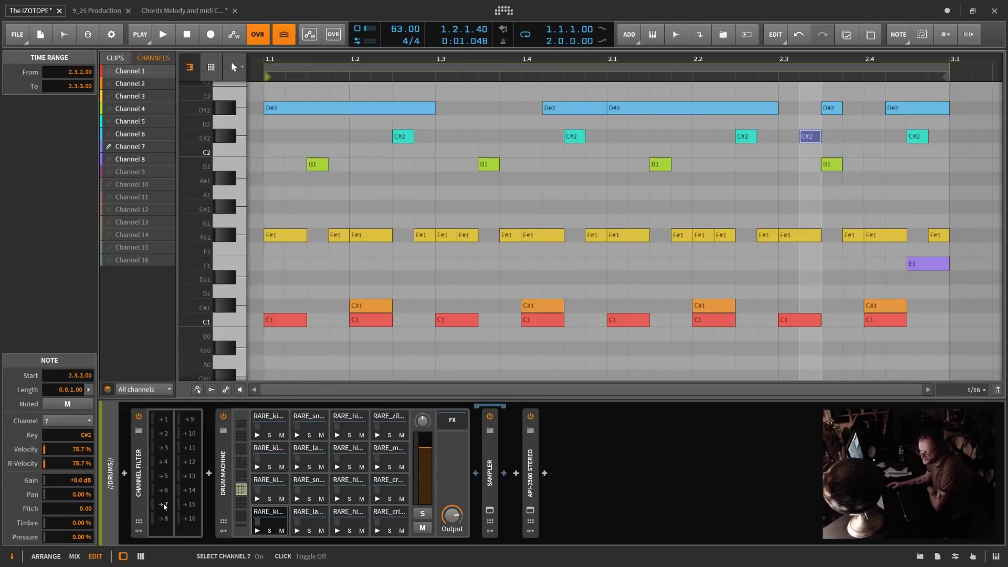
pyautogui.click(920, 268)
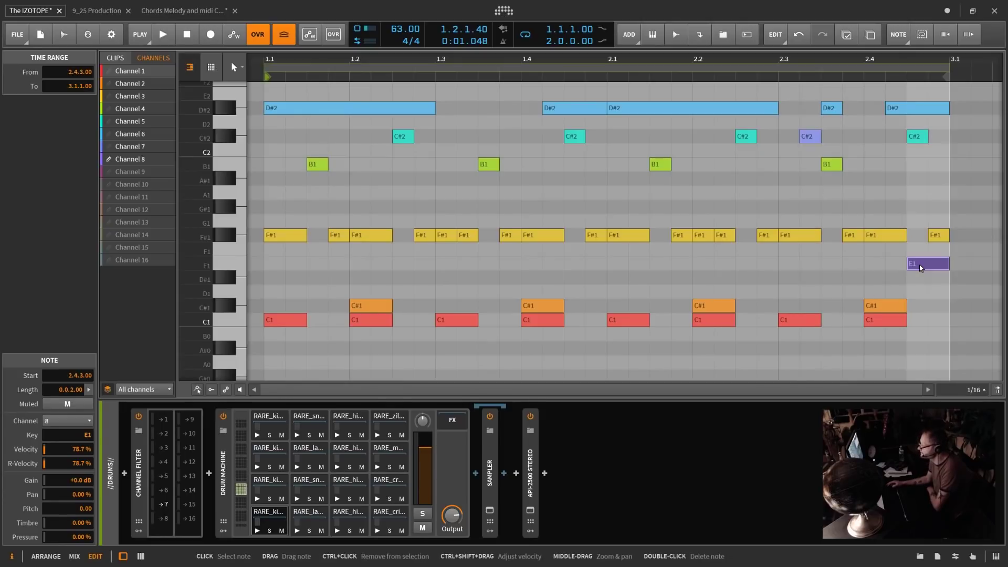
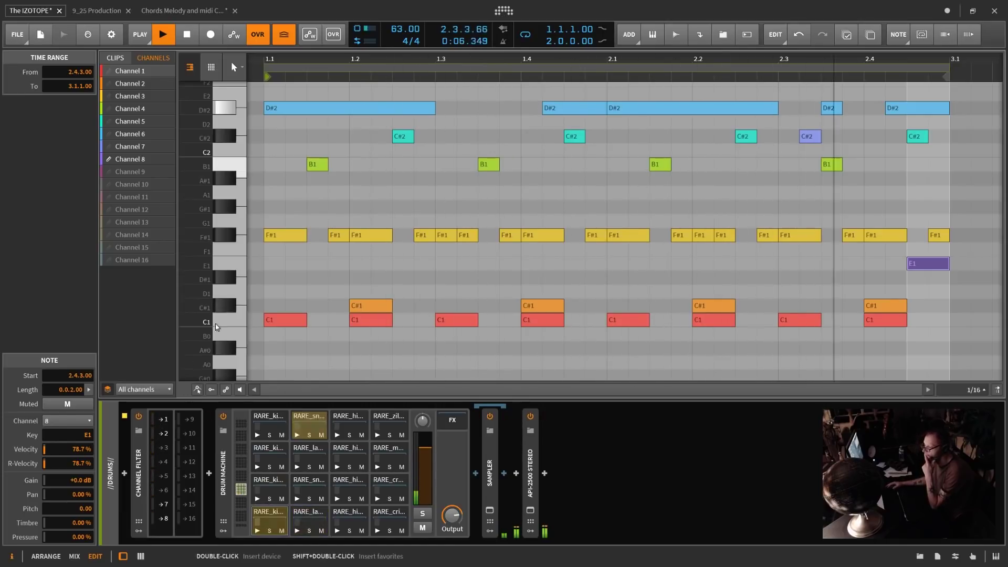
# Select the B1 note at 1.1.3 and the C#2 note at 1.2.3, and enable channels 3, 4, 5 and 6 in the Channel Filter
pyautogui.click(315, 166)
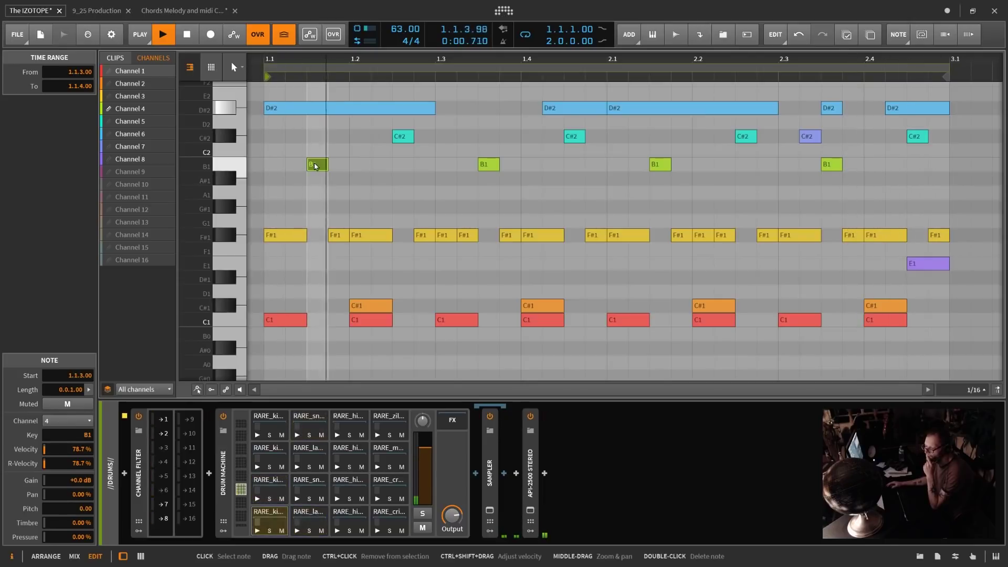
pyautogui.click(164, 462)
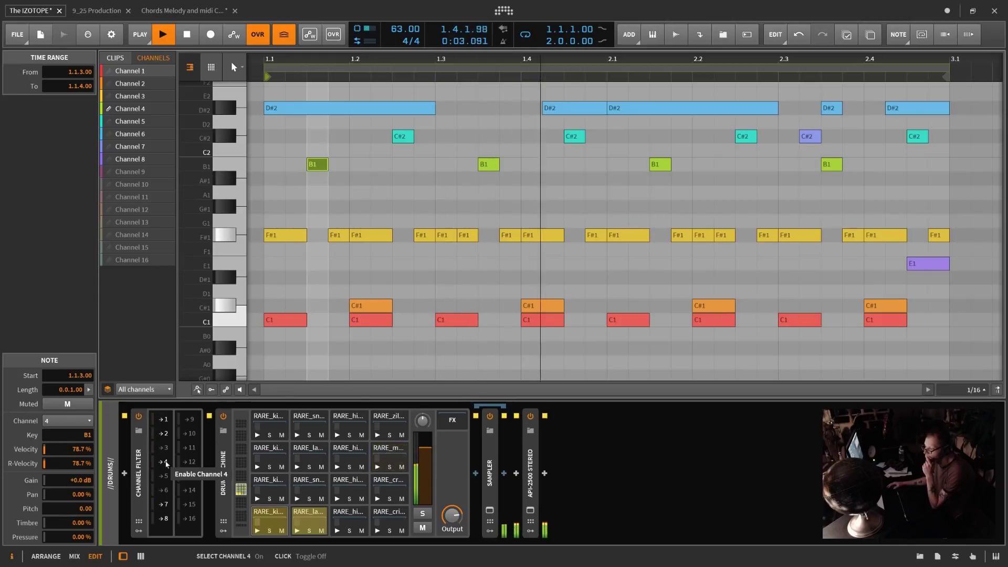
pyautogui.click(401, 135)
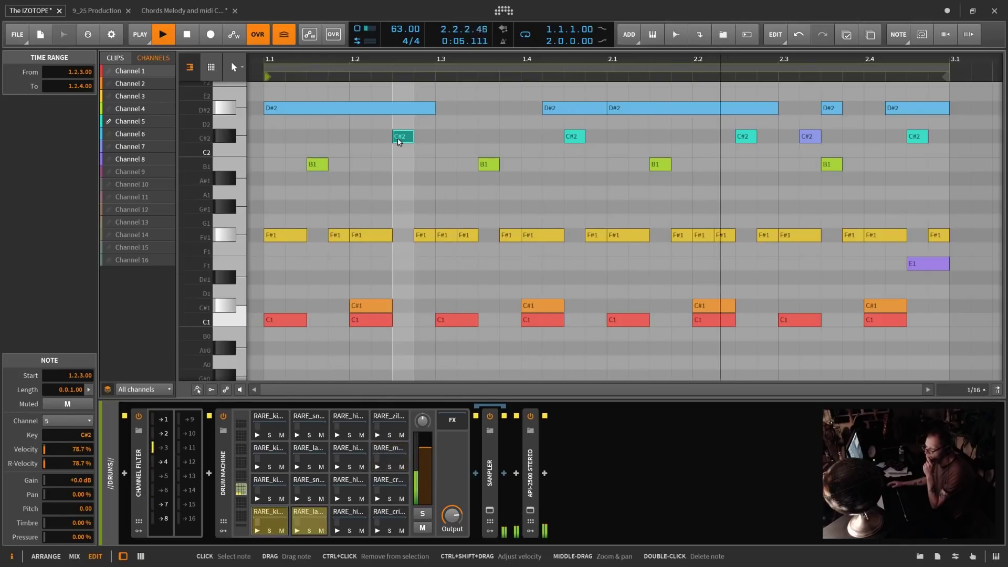
pyautogui.click(166, 476)
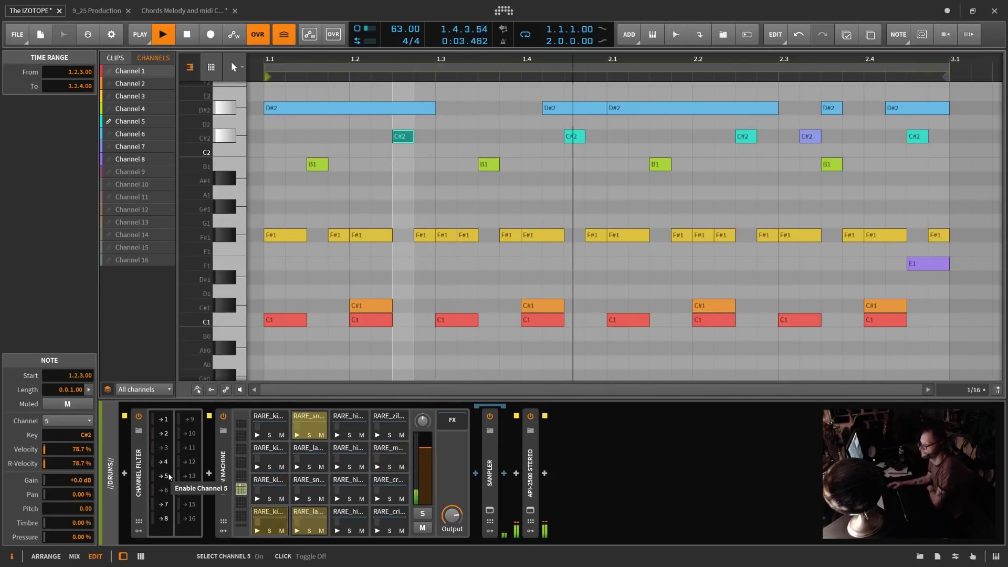
pyautogui.click(164, 449)
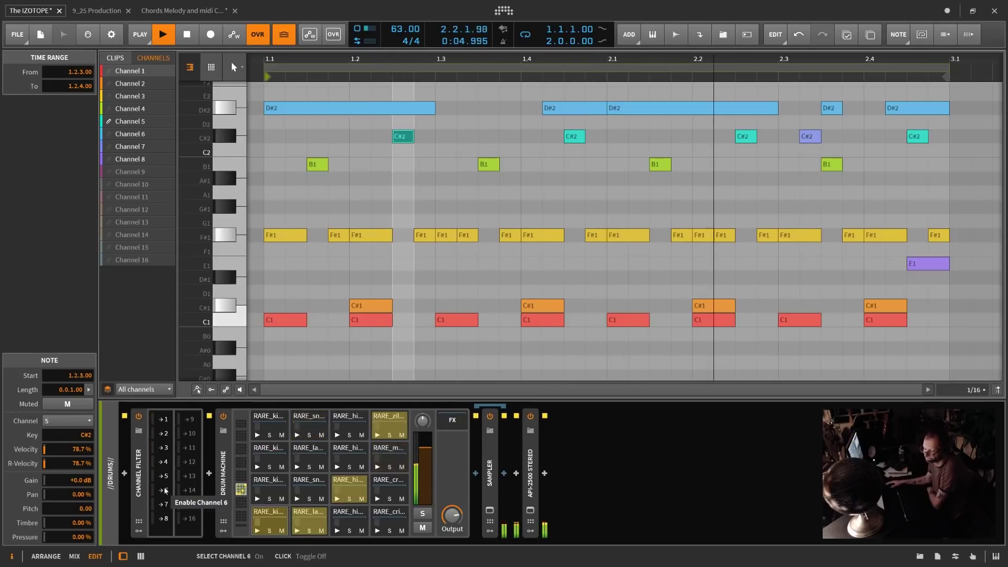
# Unmute the BASS and PAD tracks in the mixer and return to the DRUMS devices
pyautogui.click(140, 556)
pyautogui.click(165, 528)
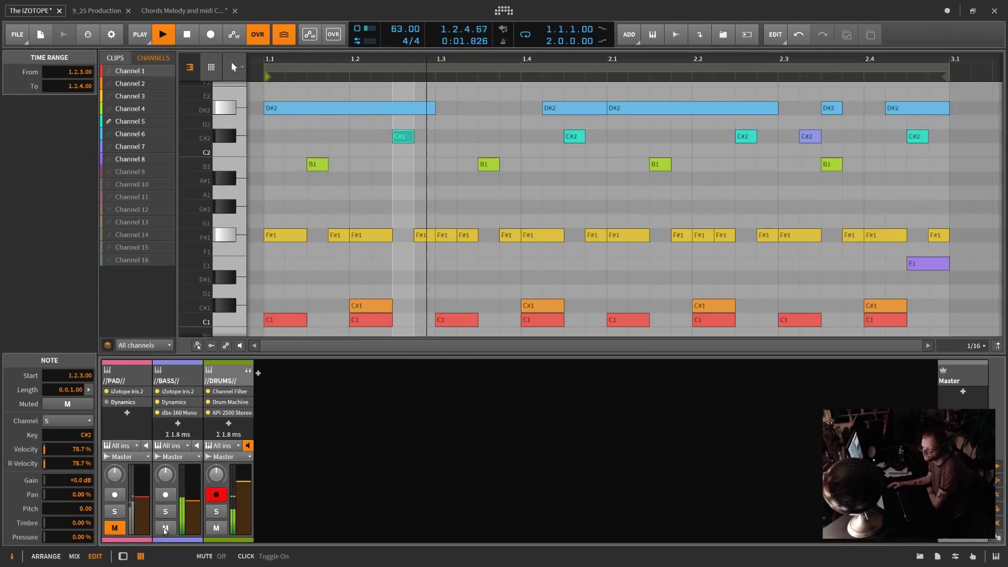
pyautogui.click(116, 529)
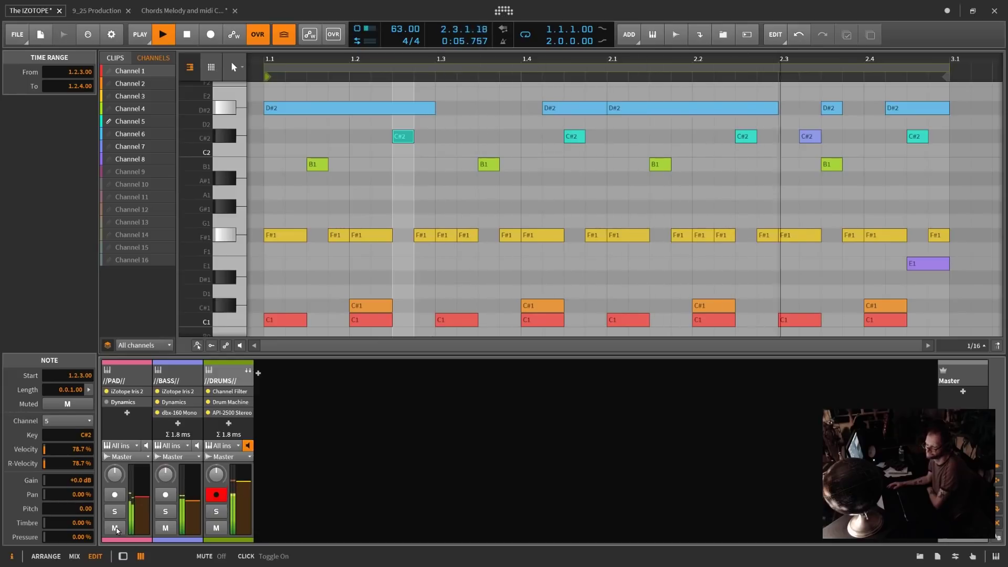
pyautogui.press('d')
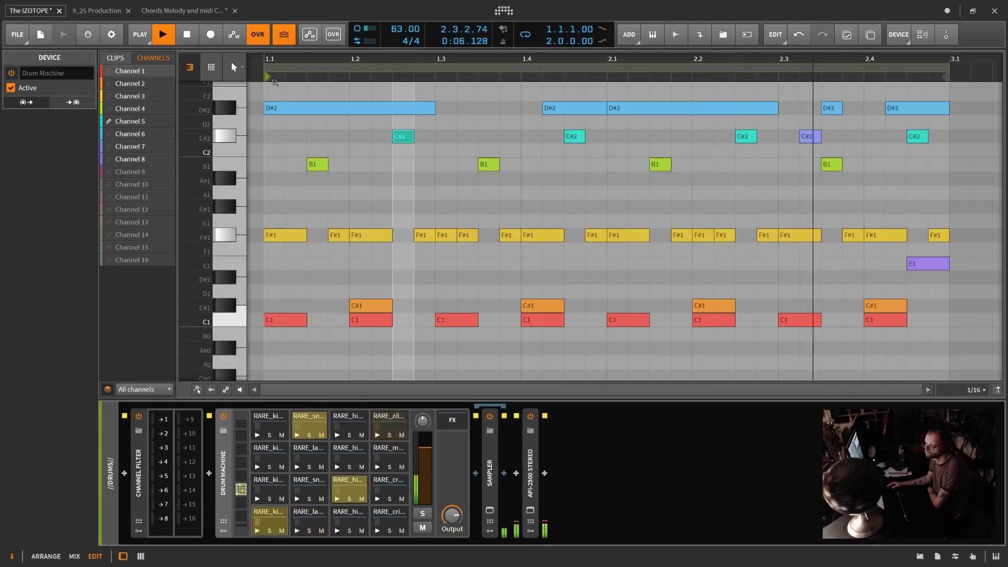
# Select the channel 6 D#2 note at 1.1.1 and mute the BASS track
pyautogui.click(299, 107)
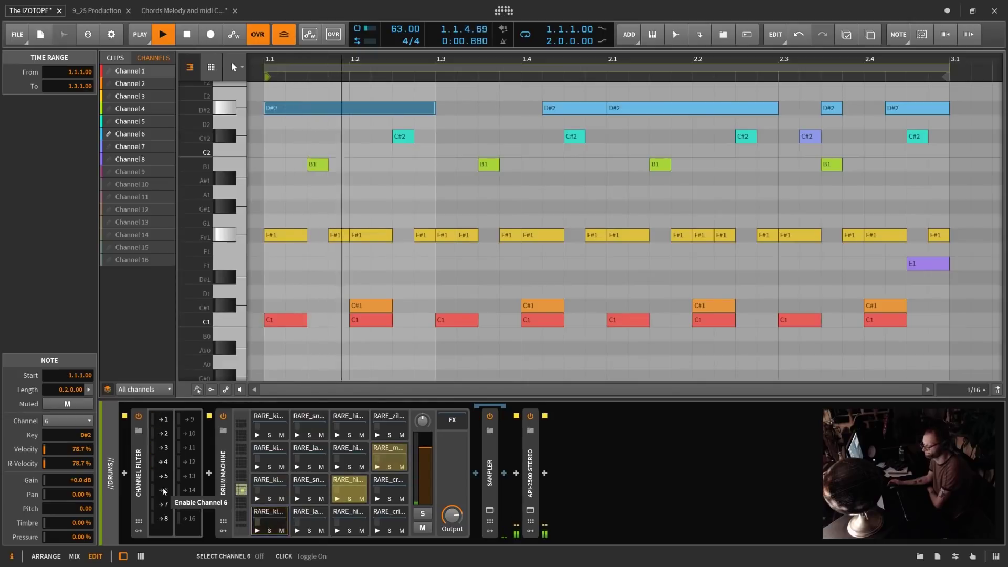
pyautogui.click(140, 556)
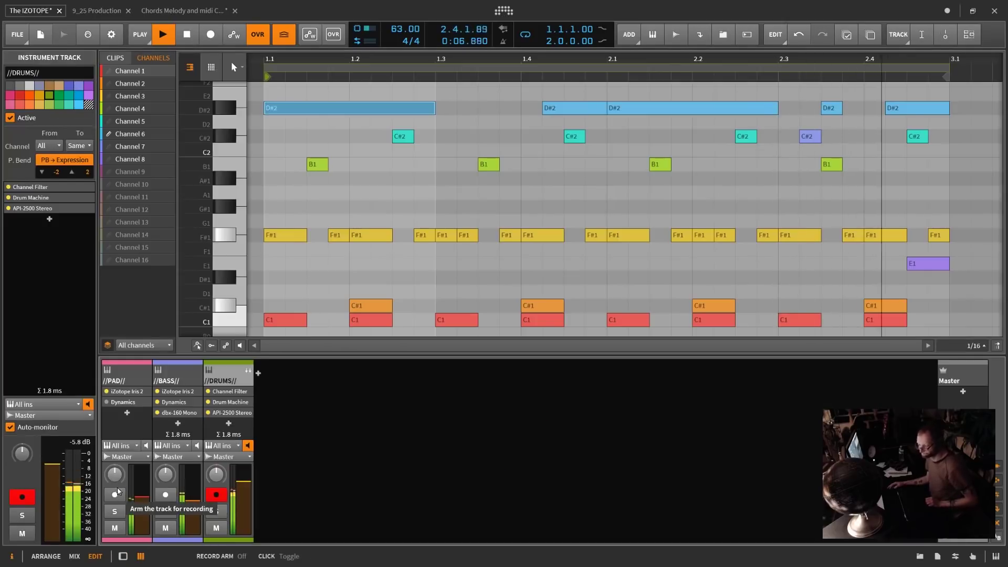
pyautogui.click(166, 527)
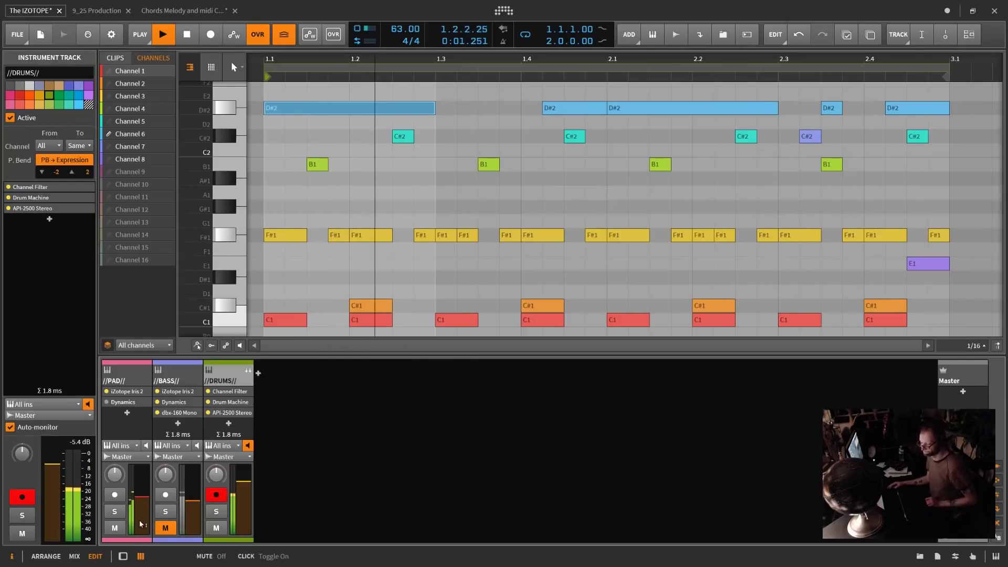
pyautogui.click(230, 401)
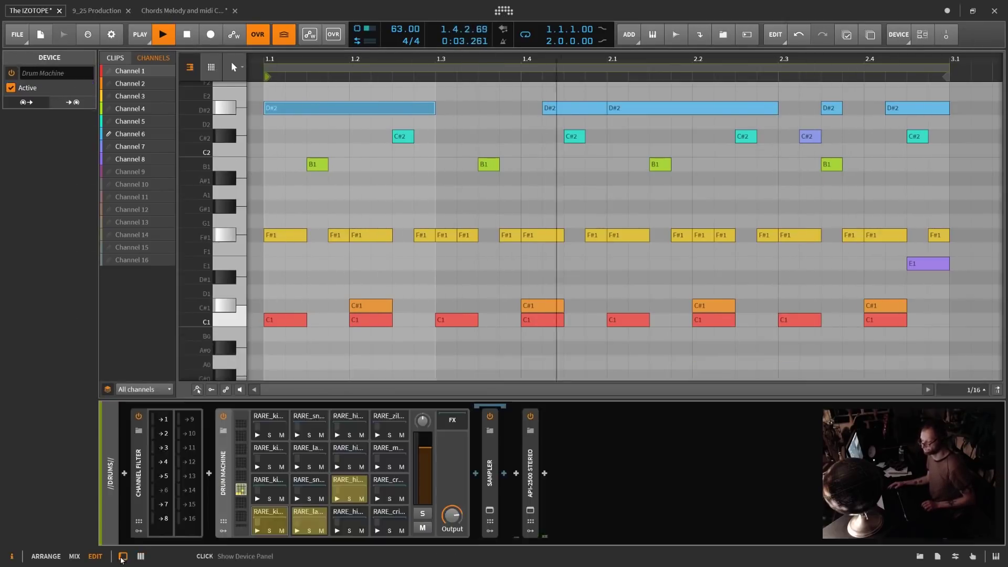
# Toggle channels in the Channel Filter so that 2, 3 and 6 are enabled, and stop playback
pyautogui.click(166, 450)
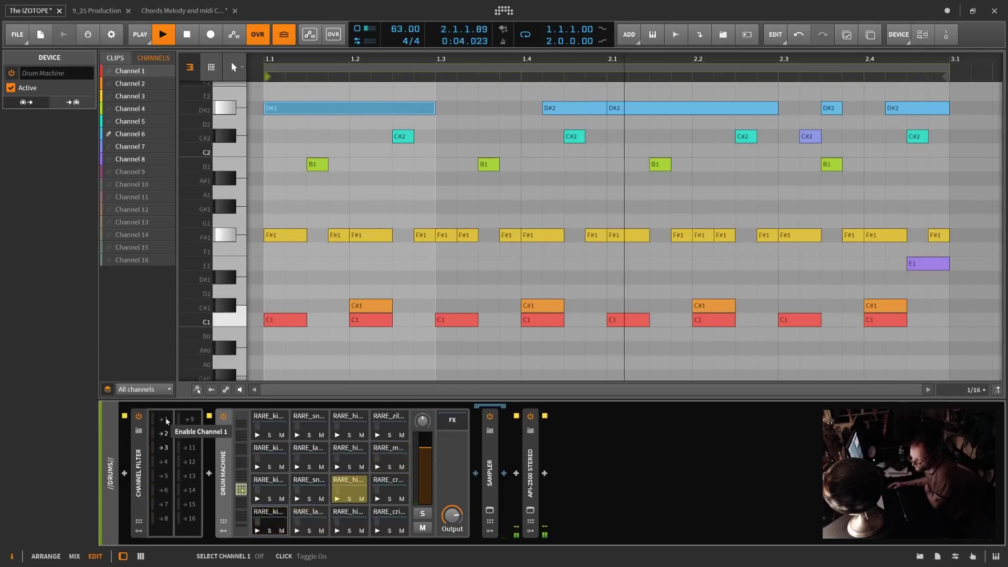
pyautogui.click(167, 490)
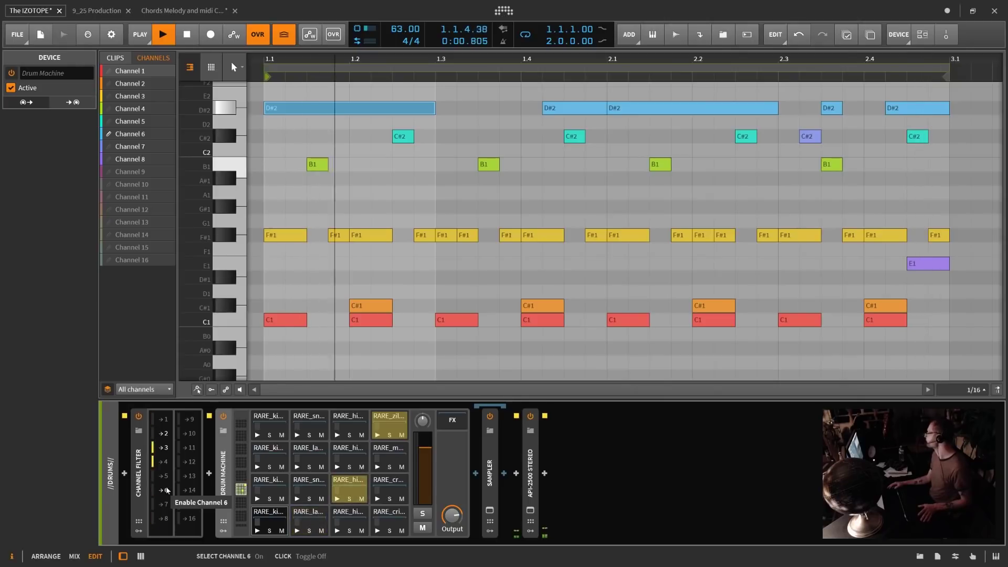
pyautogui.press('space')
pyautogui.click(167, 489)
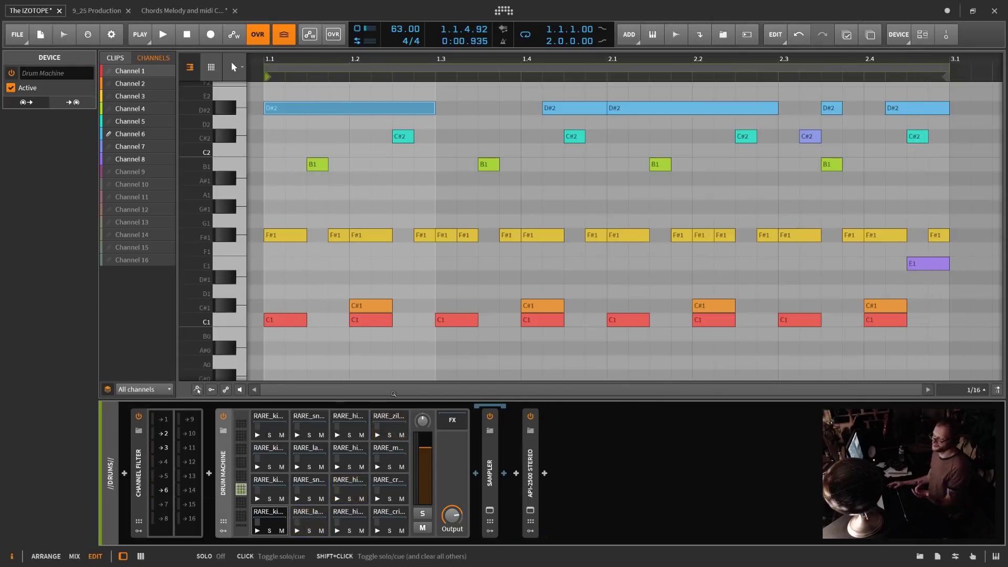
# Try soloing the RARE_ki... and RARE_la... chains in the bottom row of the Drum Machine and clear the solos
pyautogui.click(276, 515)
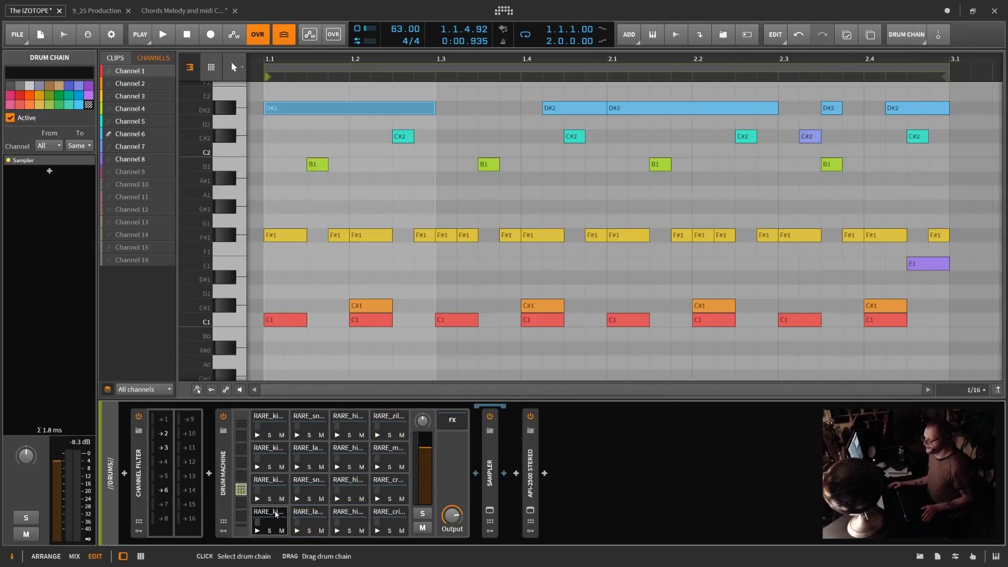
pyautogui.click(269, 532)
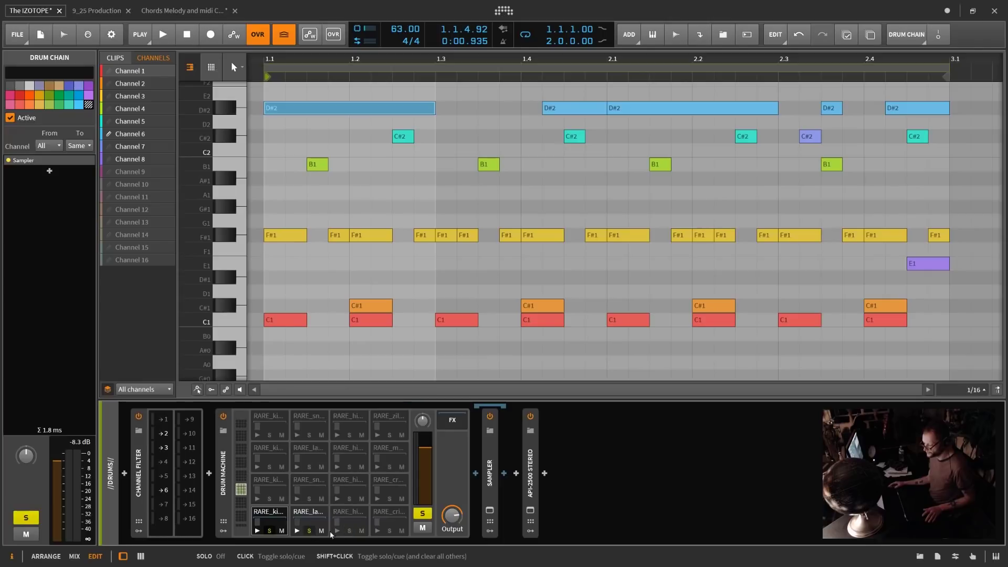
pyautogui.click(270, 531)
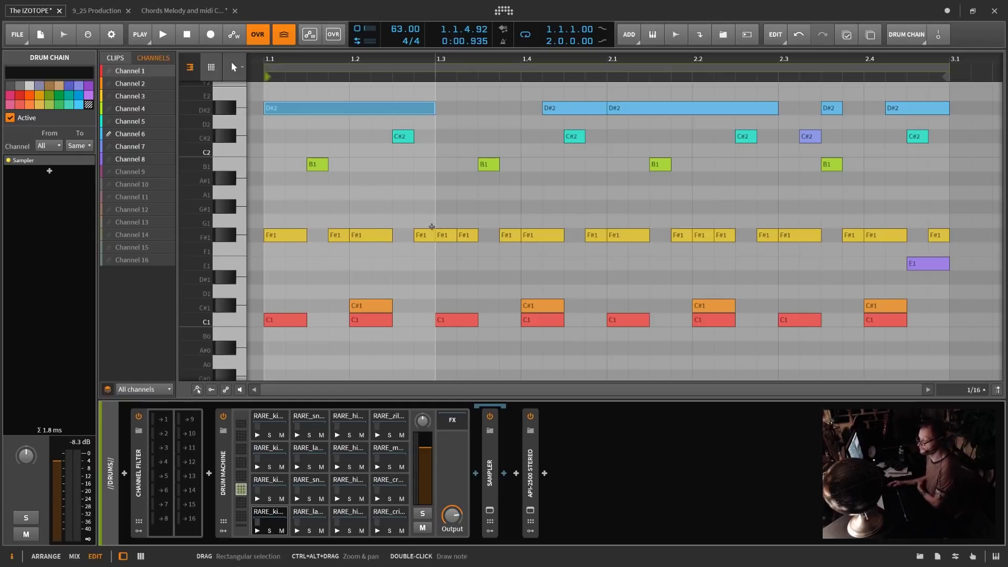
# Hide the inspector and select notes on channels 3, 2, 4, 7, 8 and 6 one after another to follow the active channel
pyautogui.click(380, 236)
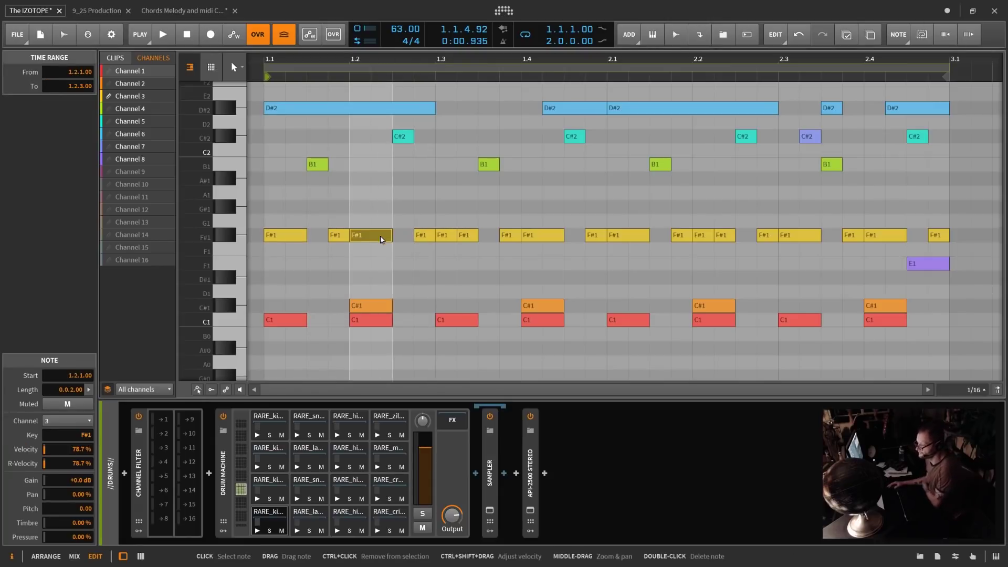
pyautogui.click(13, 556)
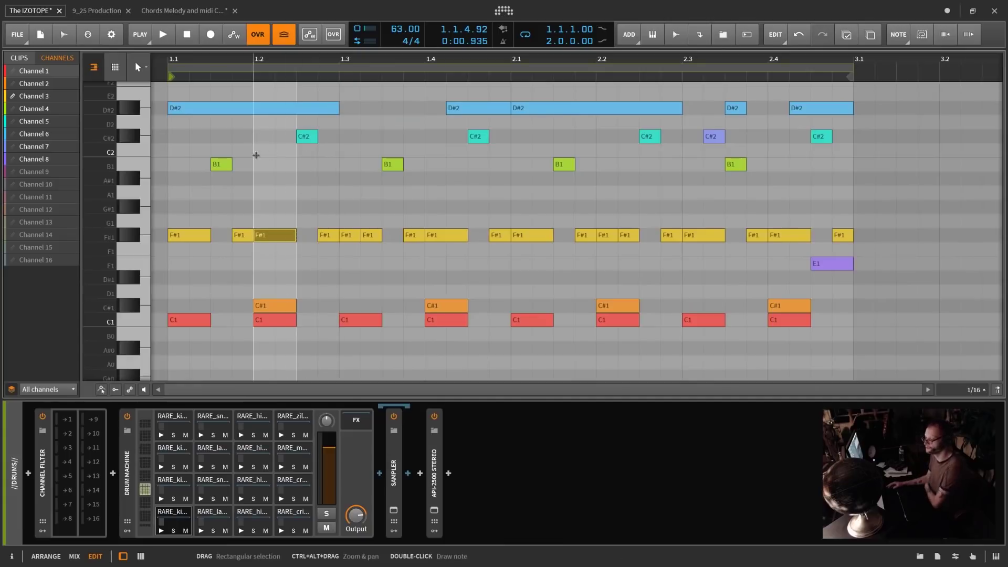
pyautogui.click(318, 236)
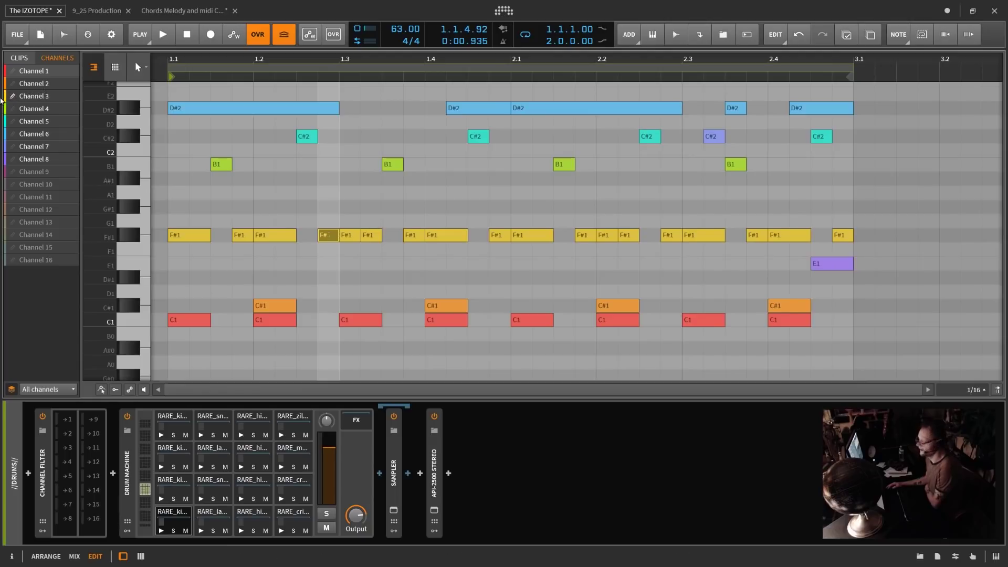
pyautogui.click(278, 310)
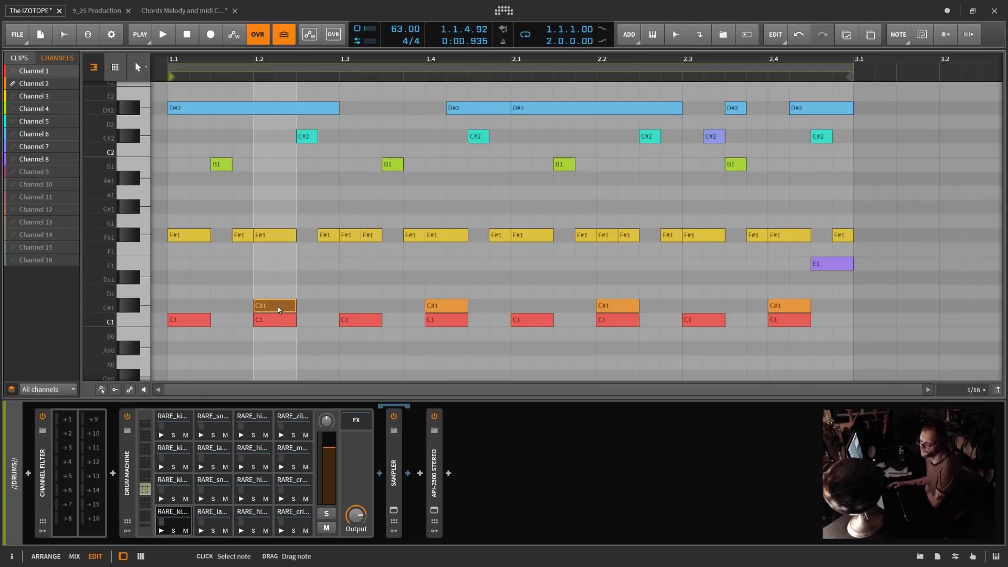
pyautogui.click(394, 164)
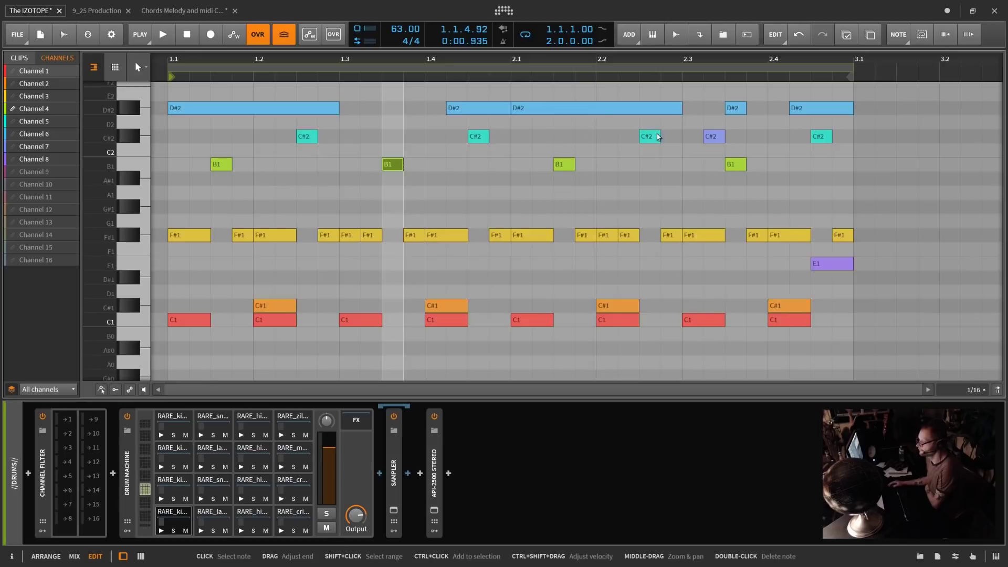
pyautogui.click(717, 137)
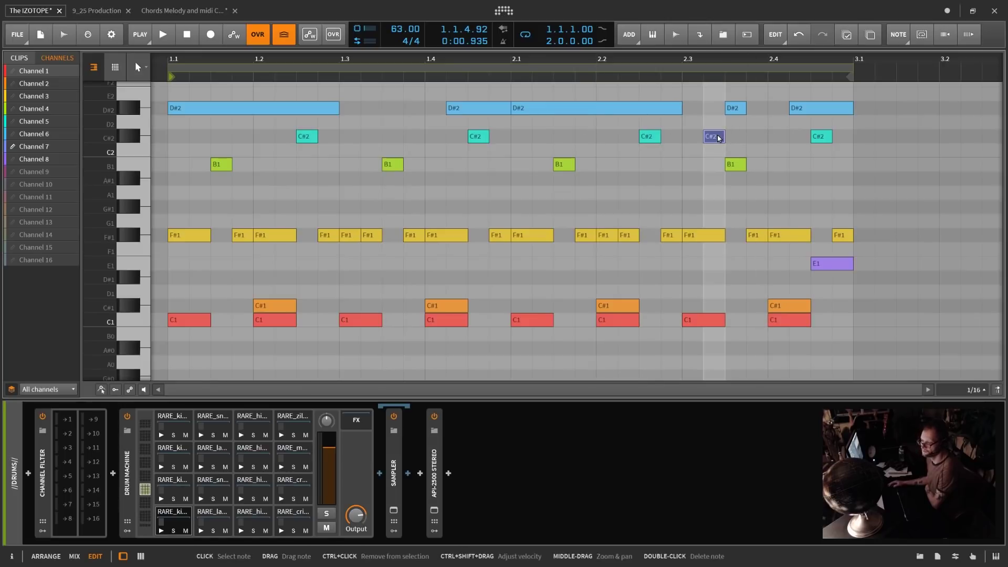
pyautogui.click(836, 265)
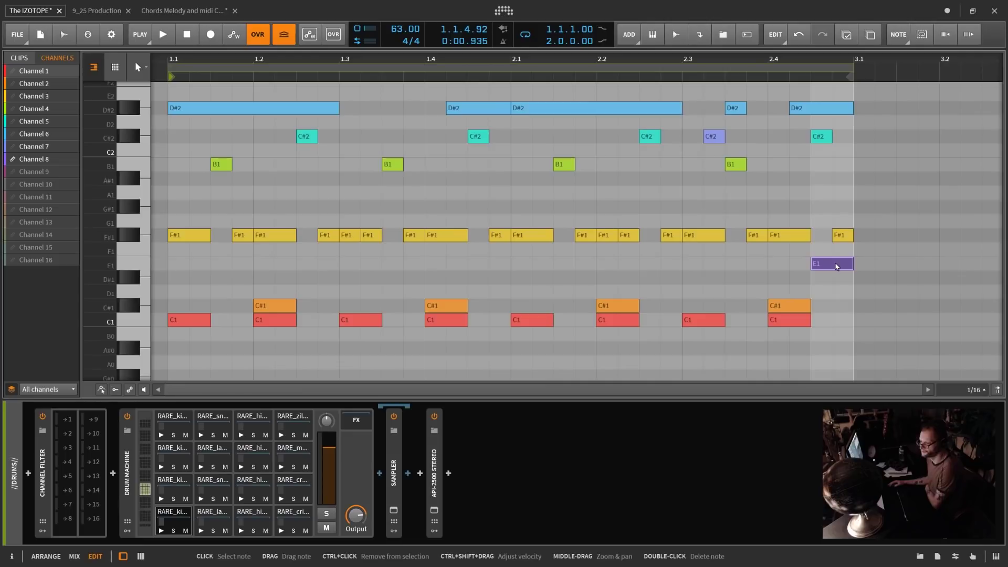
pyautogui.click(833, 109)
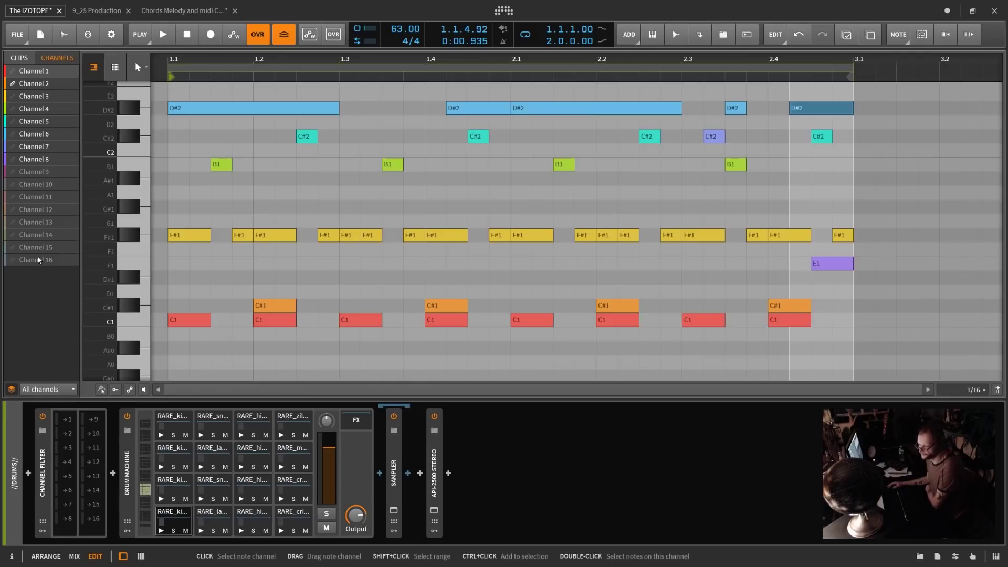
# Set the channel editing mode to Selected channels (hide others)
pyautogui.click(74, 391)
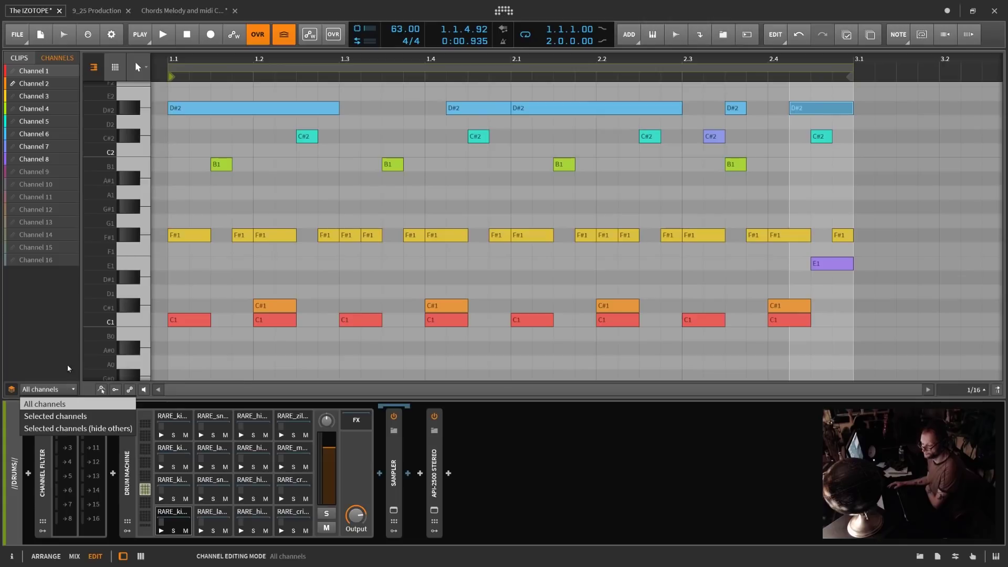
pyautogui.click(68, 367)
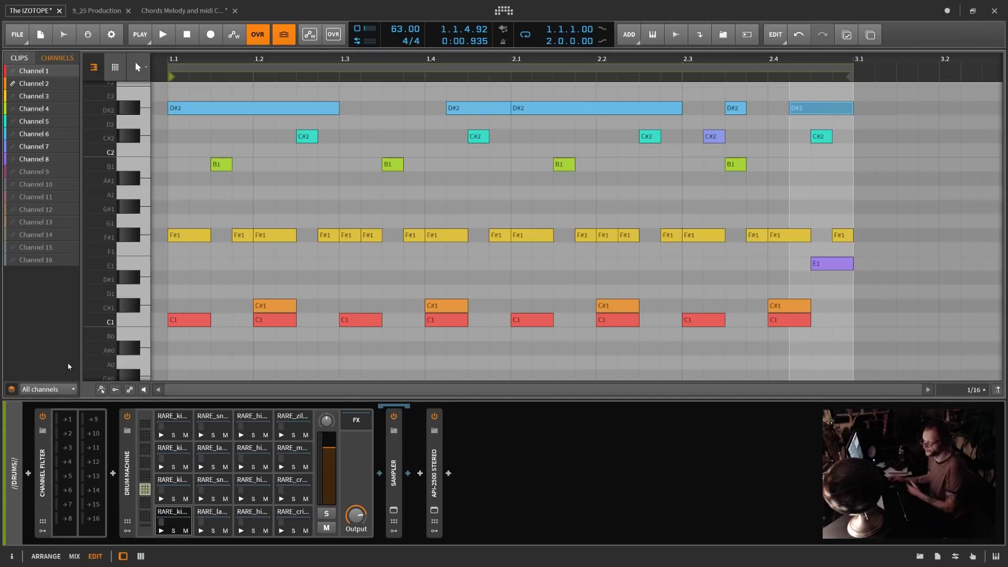
pyautogui.click(70, 387)
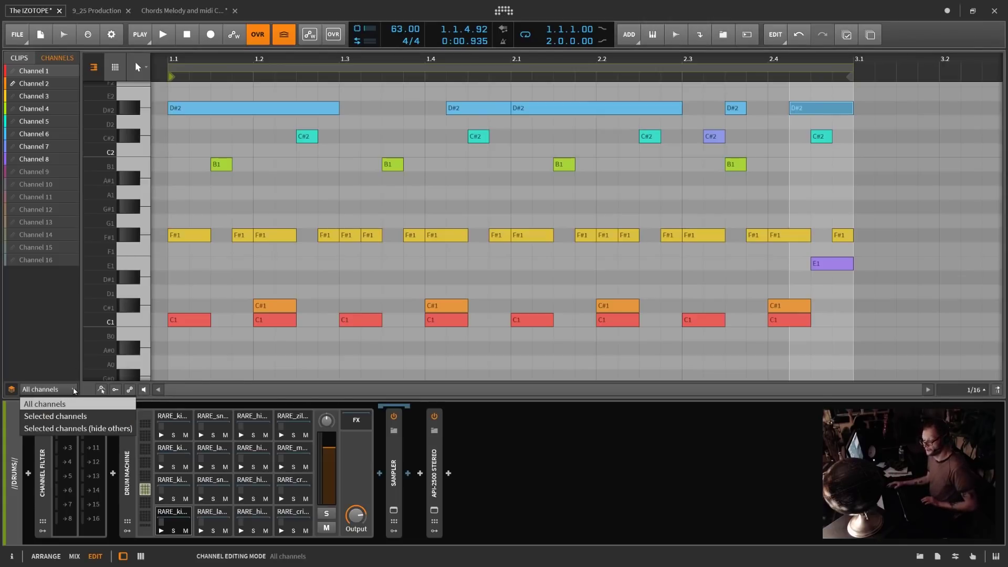
pyautogui.click(65, 391)
pyautogui.click(65, 392)
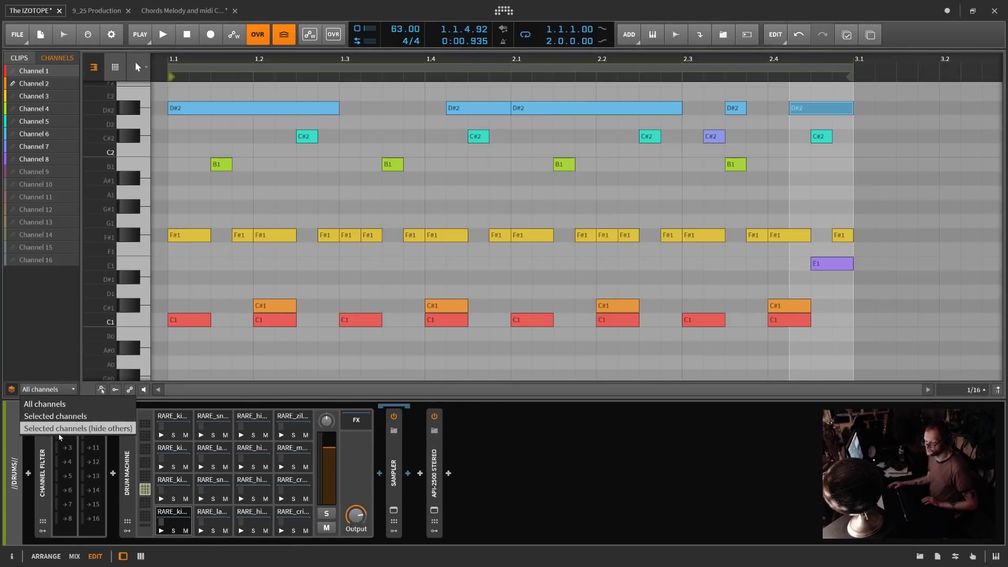
pyautogui.click(62, 429)
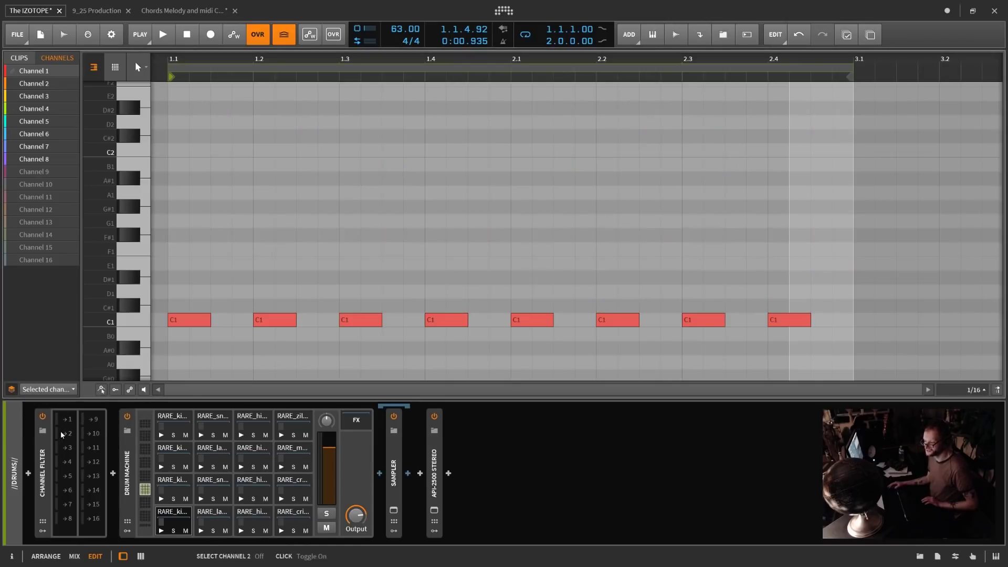
# Select channels 2 through 8 one after another to view each channel's notes on their own
pyautogui.click(32, 84)
pyautogui.click(32, 98)
pyautogui.click(33, 109)
pyautogui.click(35, 122)
pyautogui.click(36, 135)
pyautogui.click(36, 147)
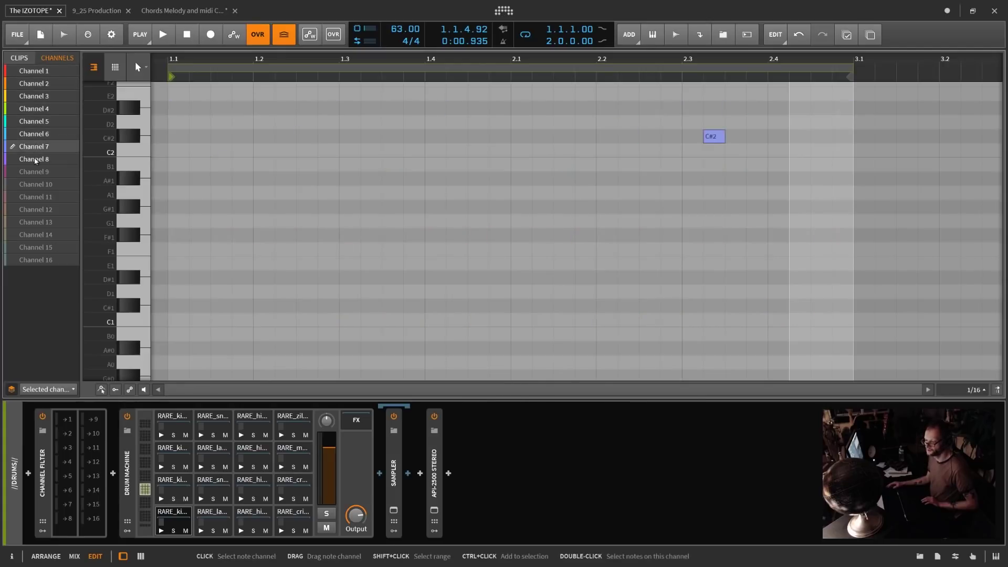
pyautogui.click(37, 159)
# Set the channel editing mode to Selected channels and select channels 1 through 8 in turn to compare their notes against the others
pyautogui.click(56, 387)
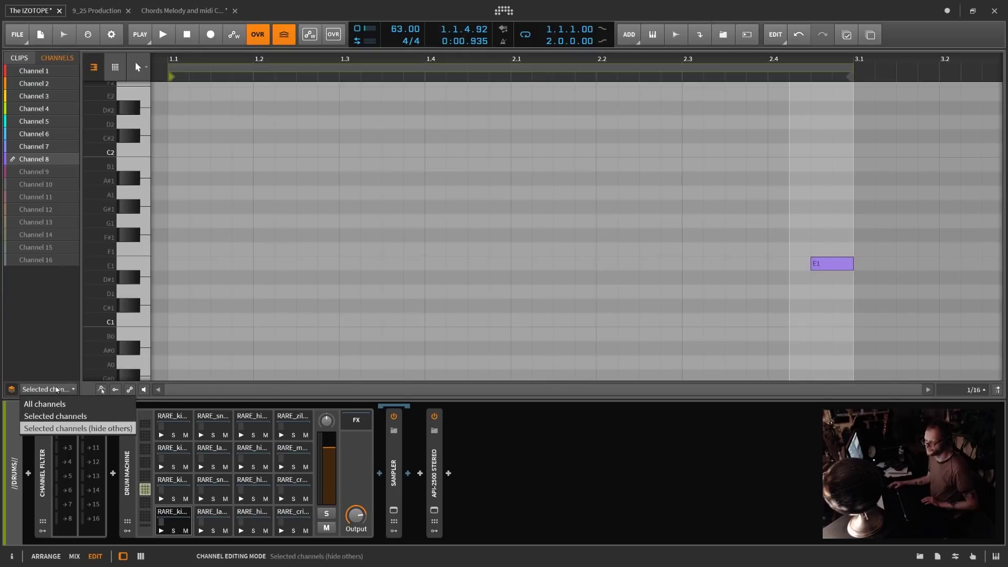
pyautogui.click(51, 415)
pyautogui.click(42, 72)
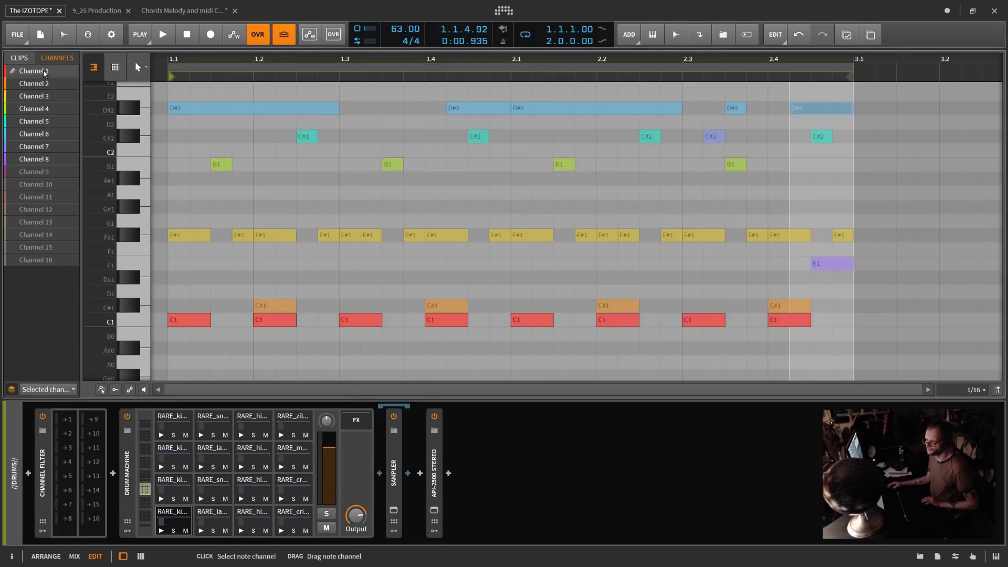
pyautogui.click(43, 88)
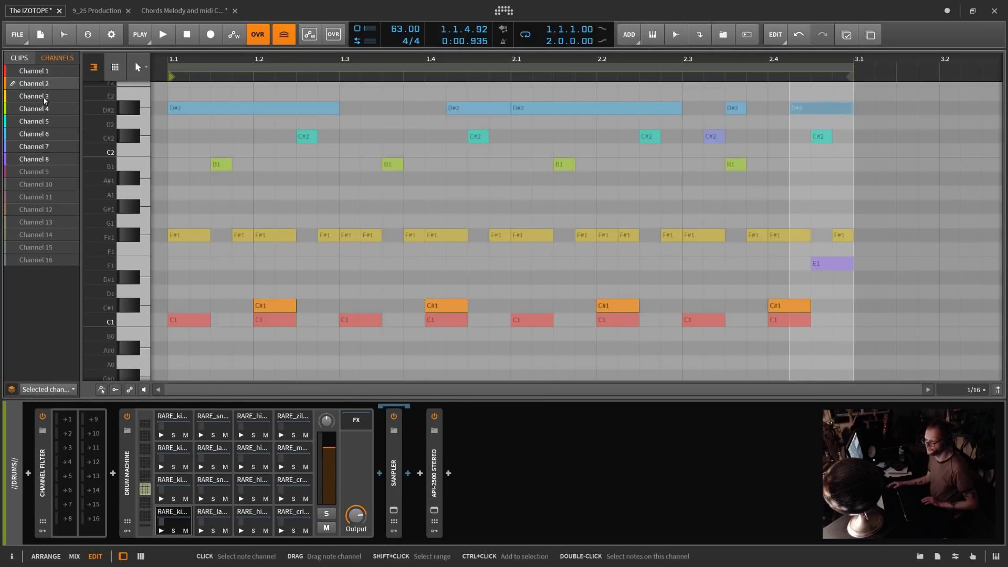
pyautogui.click(45, 98)
pyautogui.click(46, 111)
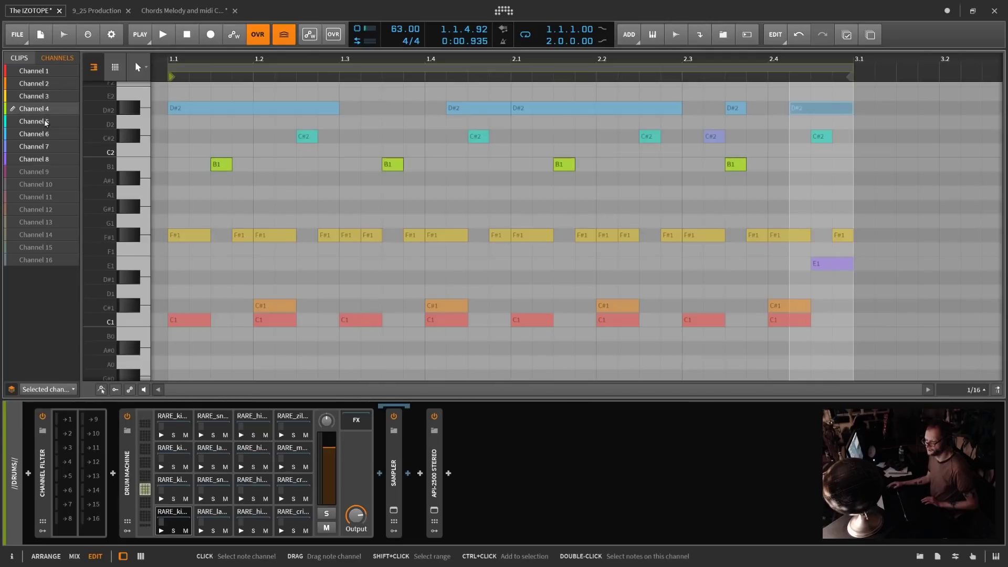
pyautogui.click(45, 123)
pyautogui.click(45, 137)
pyautogui.click(46, 148)
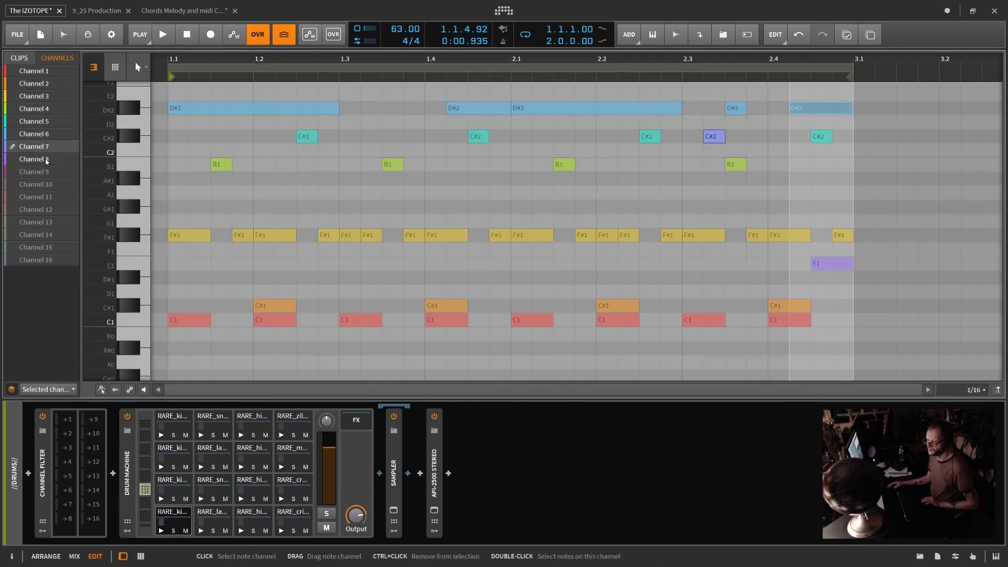
pyautogui.click(47, 160)
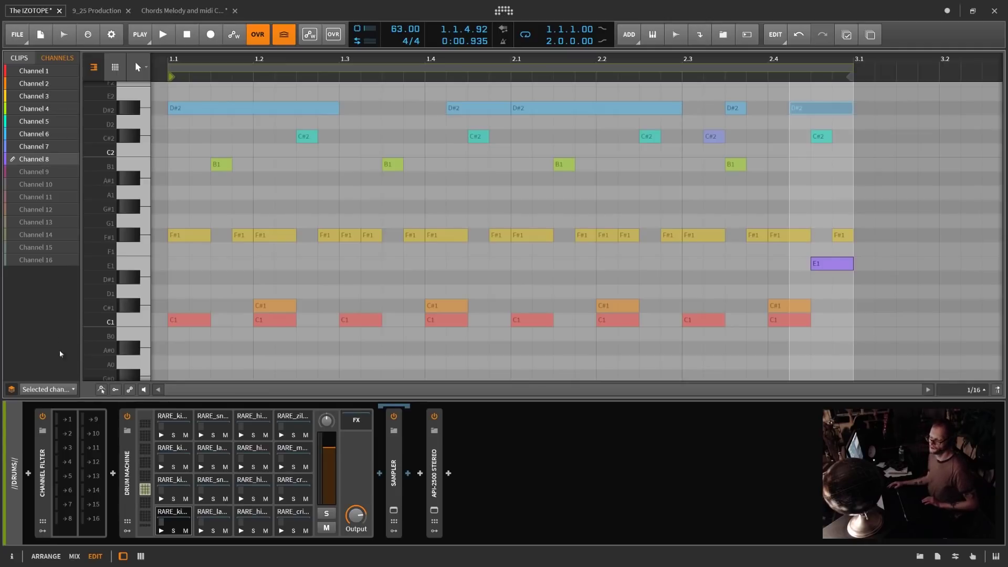
# Set the channel editing mode to All channels and make channels 2 through 6 the active channel one after another
pyautogui.click(60, 388)
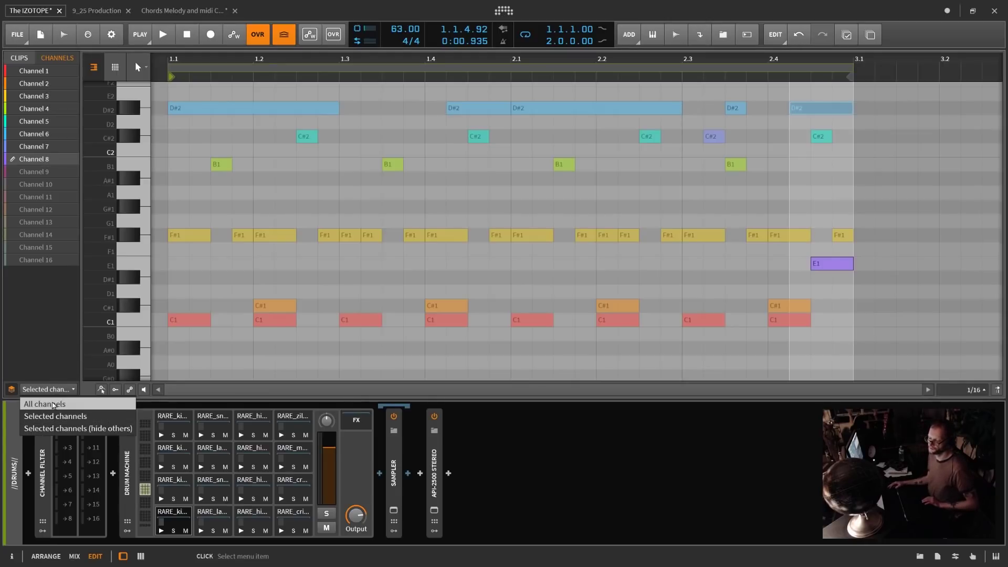
pyautogui.click(47, 405)
pyautogui.click(33, 83)
pyautogui.click(34, 96)
pyautogui.click(40, 110)
pyautogui.click(43, 122)
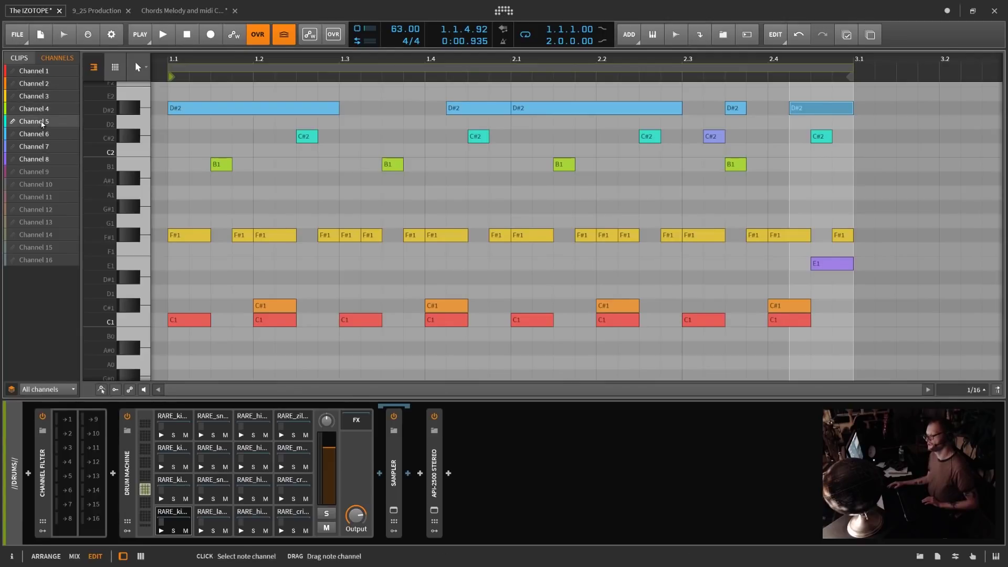
pyautogui.click(43, 134)
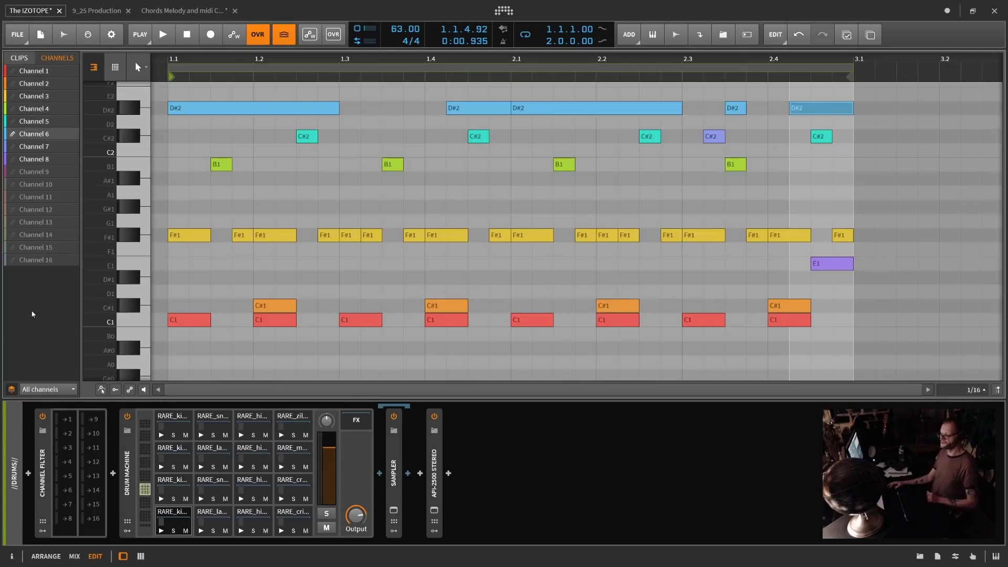